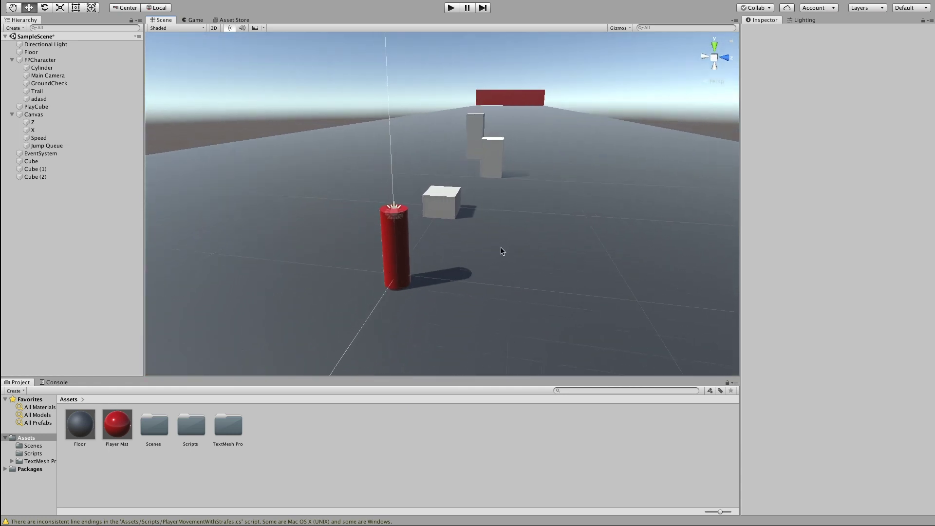
Step: Select the FPCharacter object and examine its Player Movement With Strafes component
right_click_drag(501, 248, 516, 244)
key("d")
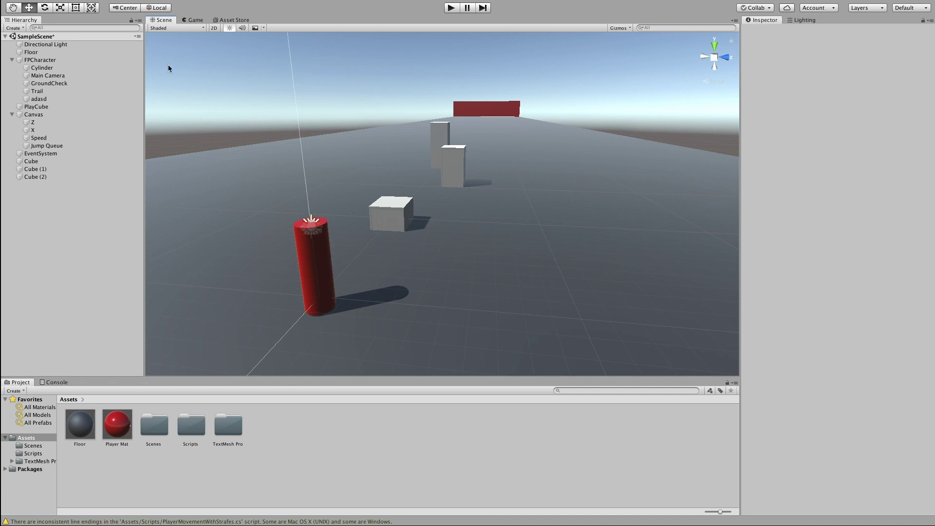
left_click(100, 60)
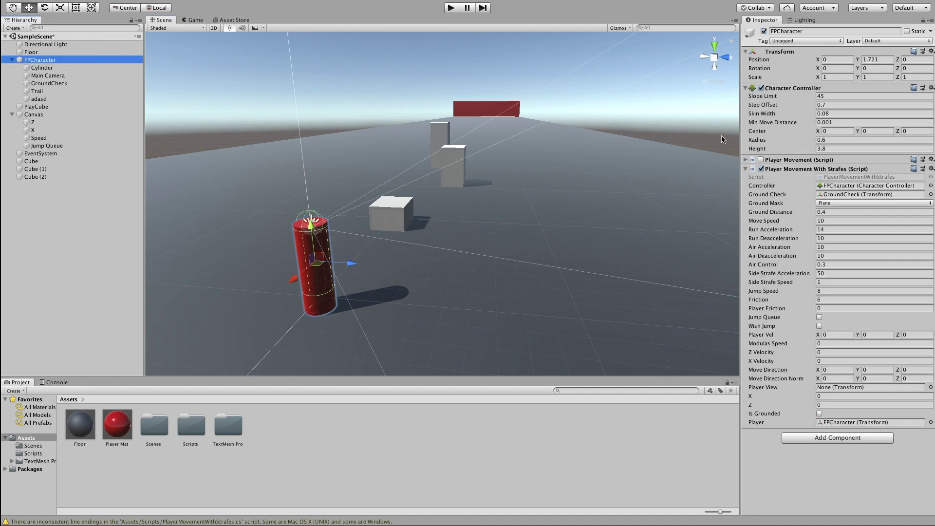
left_click(745, 170)
left_click(745, 170)
left_click(746, 169)
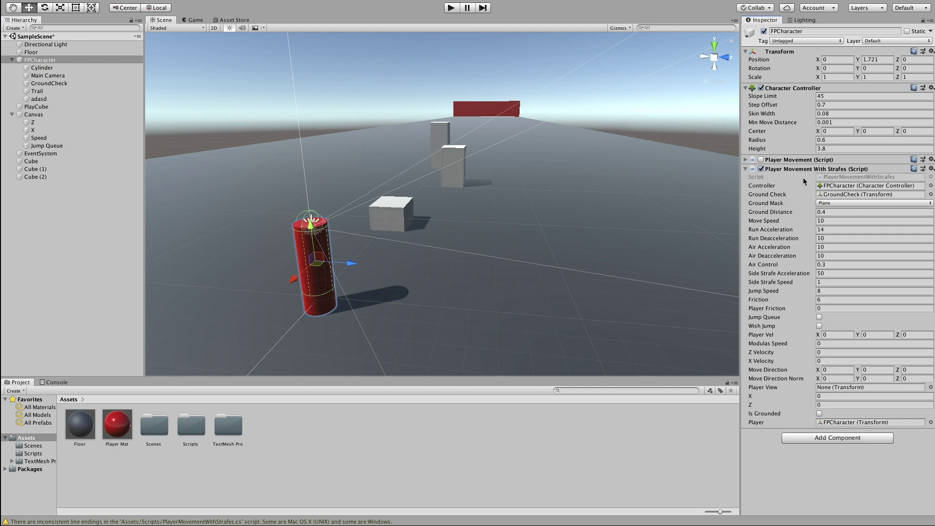
Step: Enable FPCharacter's Player Movement script in place of Player Movement With Strafes, and start a play test by moving the character around the floor
right_click_drag(441, 174, 416, 174)
scroll(415, 174, "up", 2)
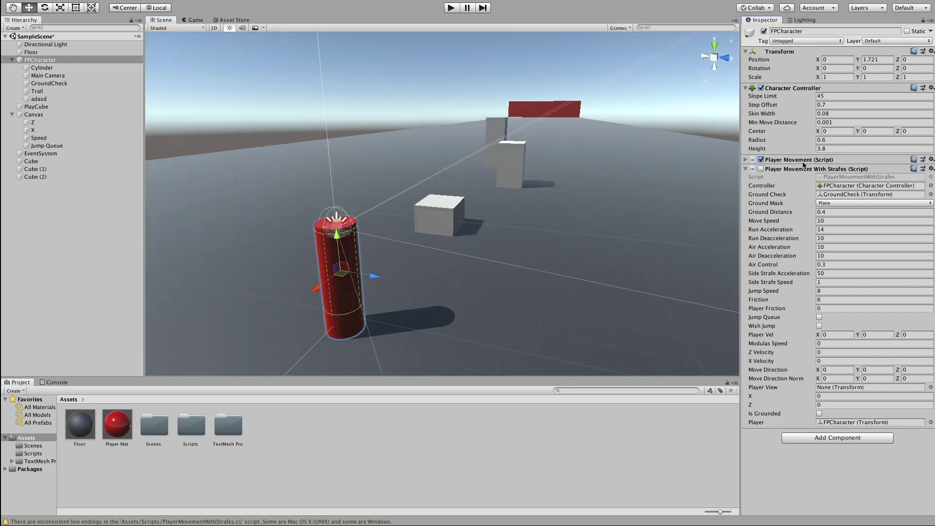
left_click(451, 8)
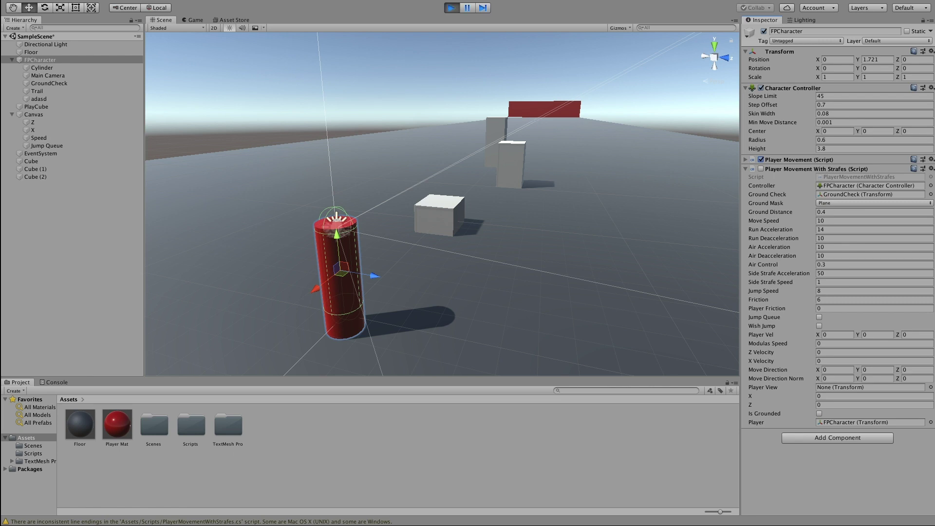
key("s")
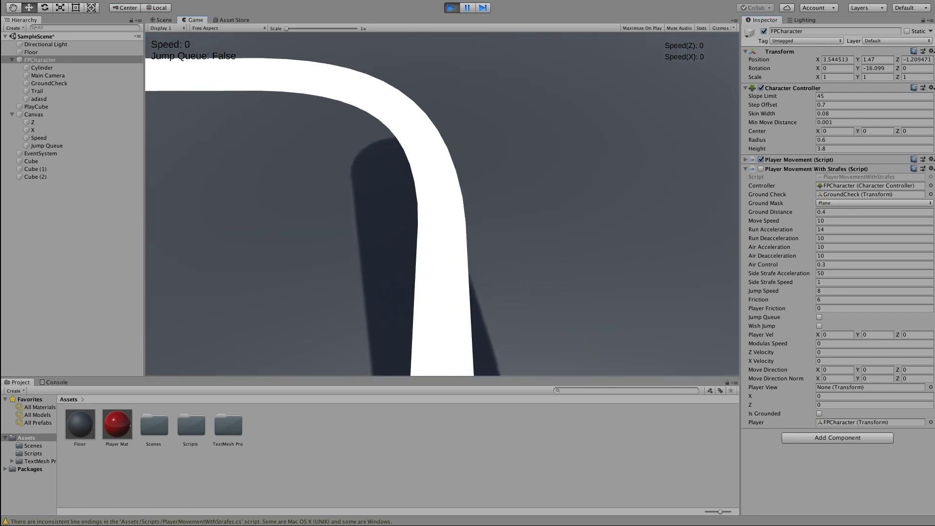
key("s")
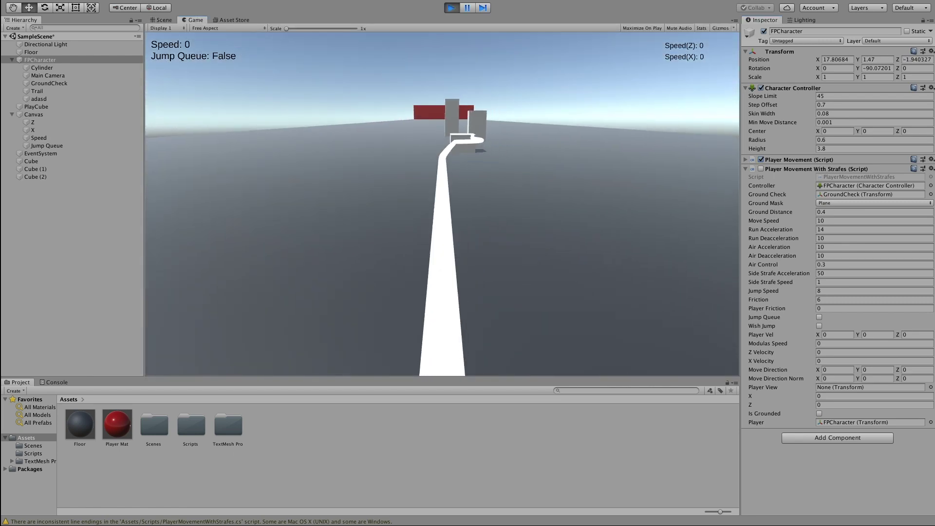
key("d")
key("w")
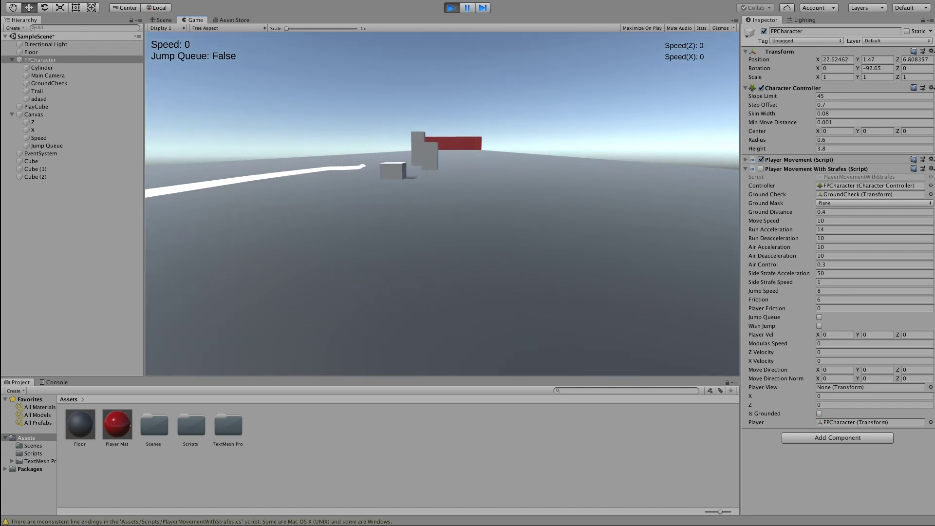
Step: Test forward movement, jumping and side-to-side air movement around the tall blocks with the basic Player Movement script
key("w")
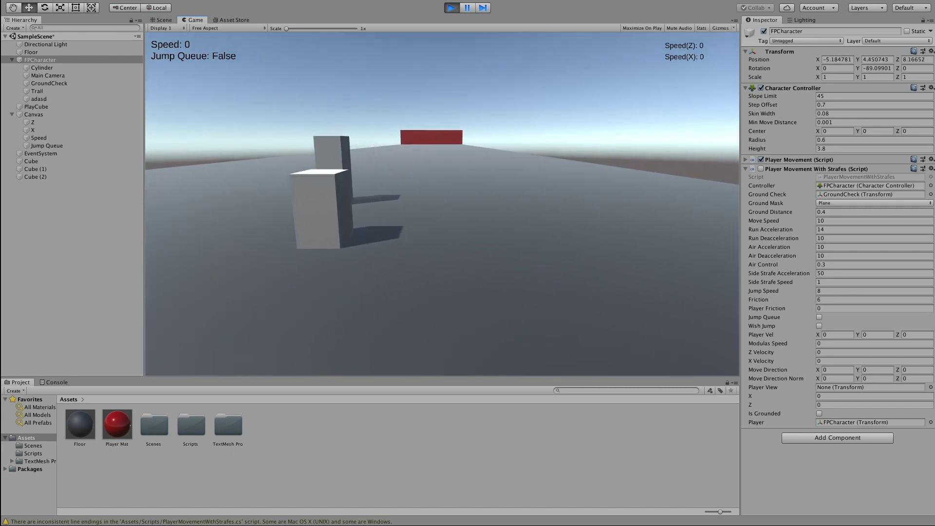
key("a")
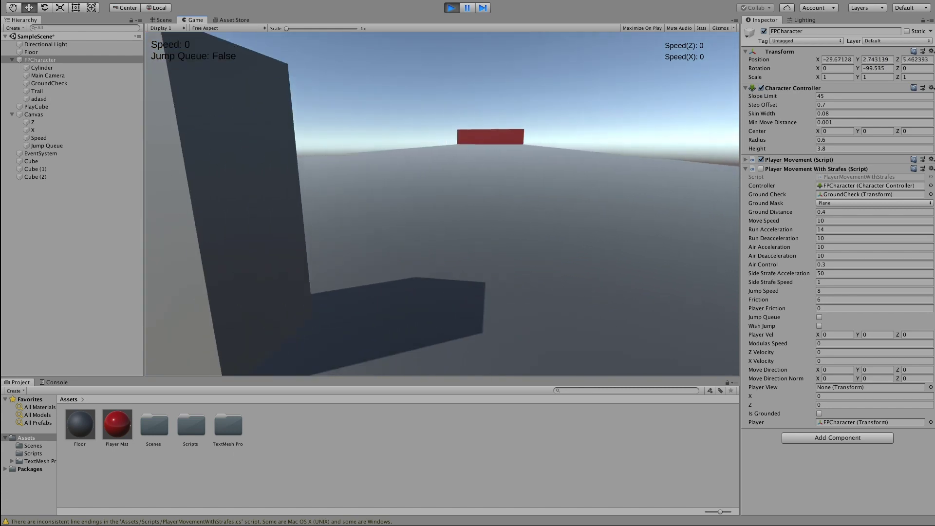
key("d")
key("a")
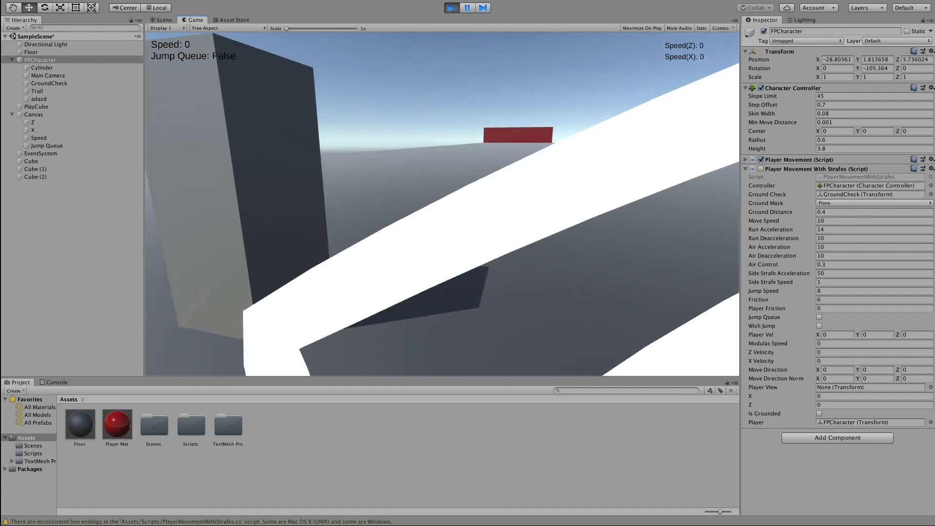
key("d")
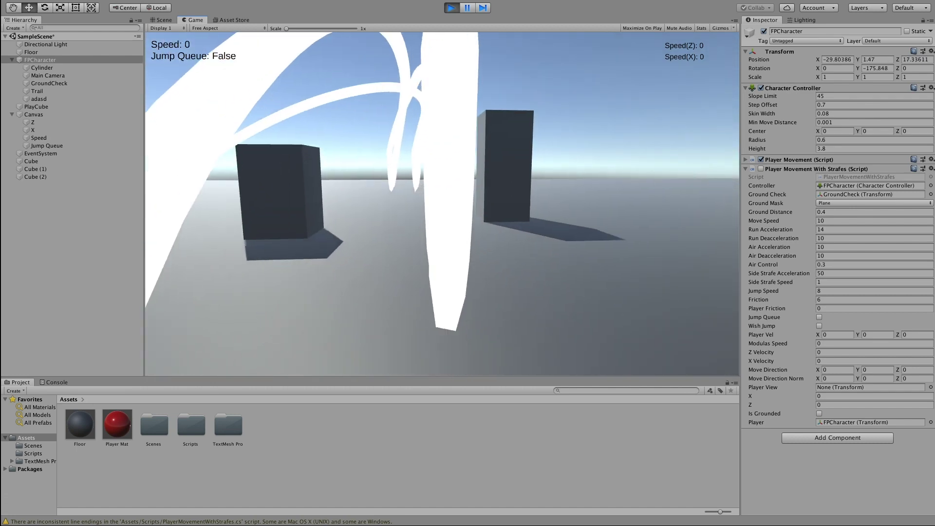
key("a")
key("s")
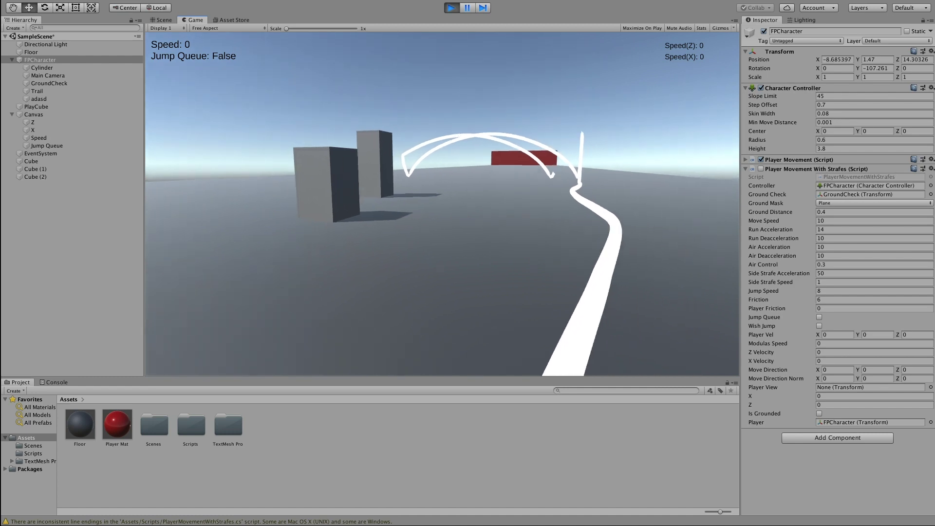
Step: Move the character back towards the low cube and end the play test
key("a")
key("w")
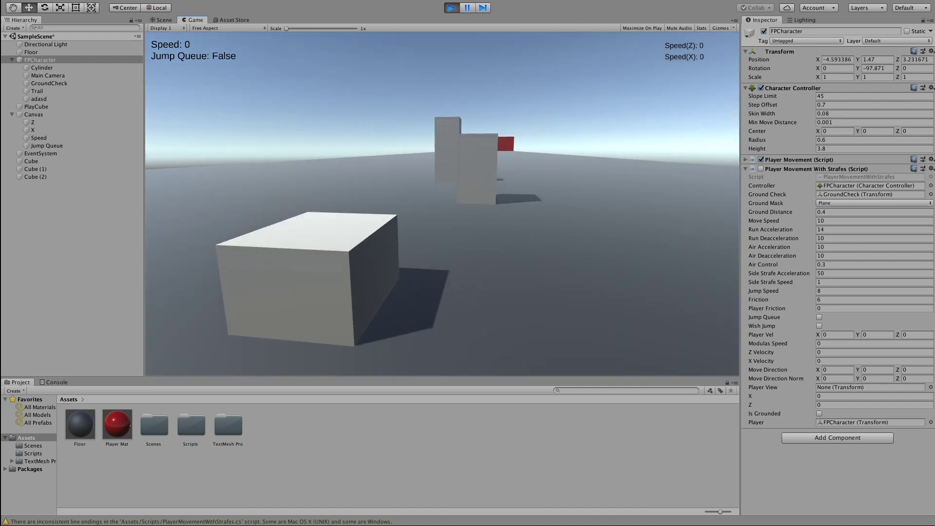
key("Escape")
left_click(448, 8)
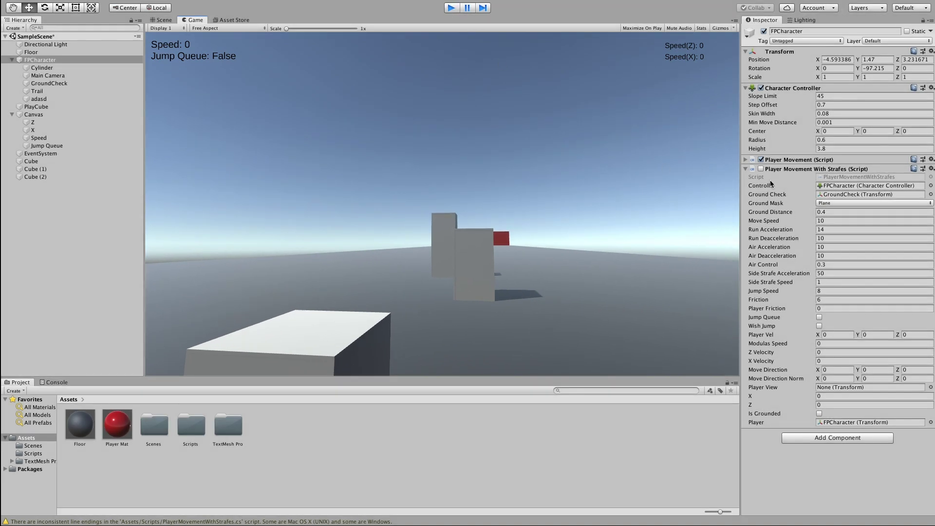
key("super+p")
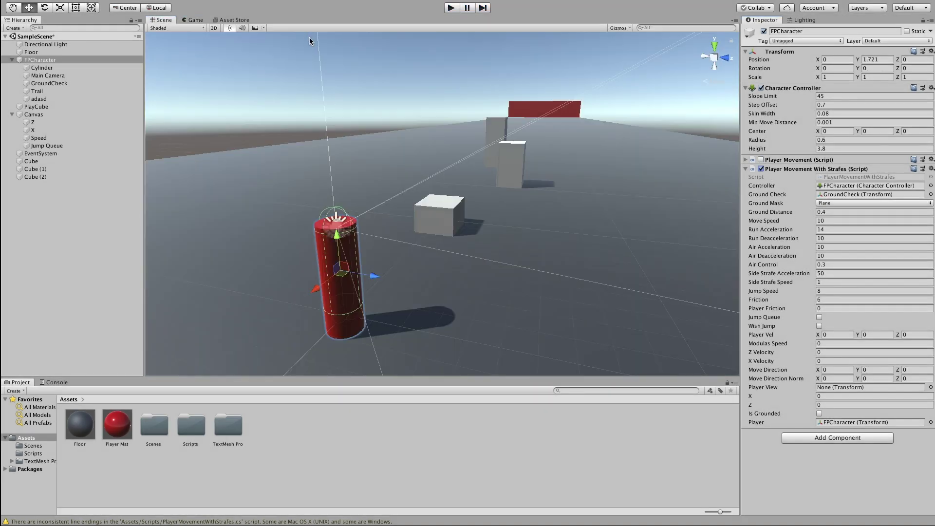
Step: Enable Player Movement With Strafes in place of Player Movement on FPCharacter, and play-test ground movement past the low cube
left_click(451, 11)
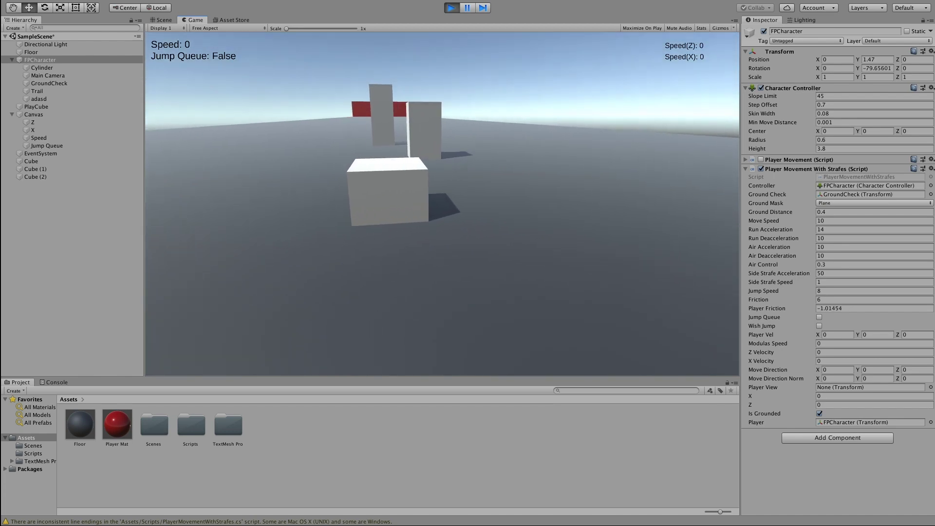
key("w")
key("s")
key("d")
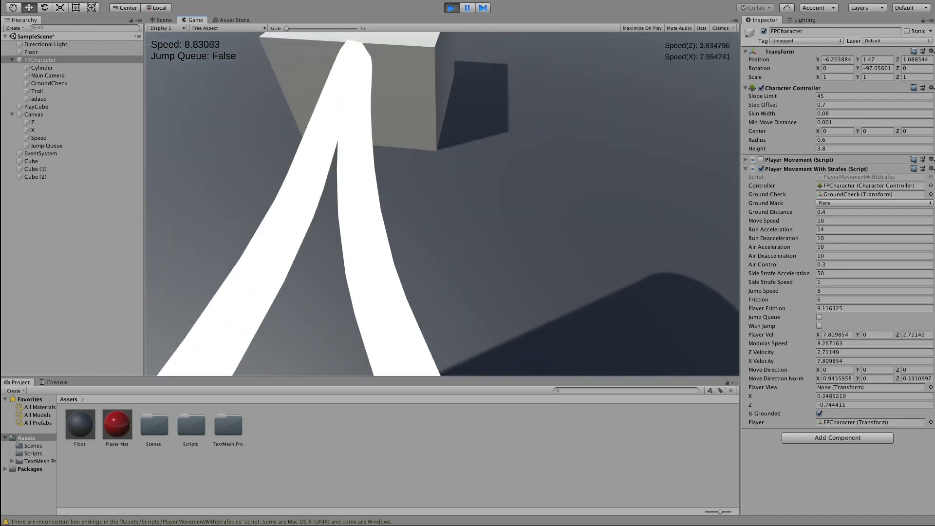
key("w")
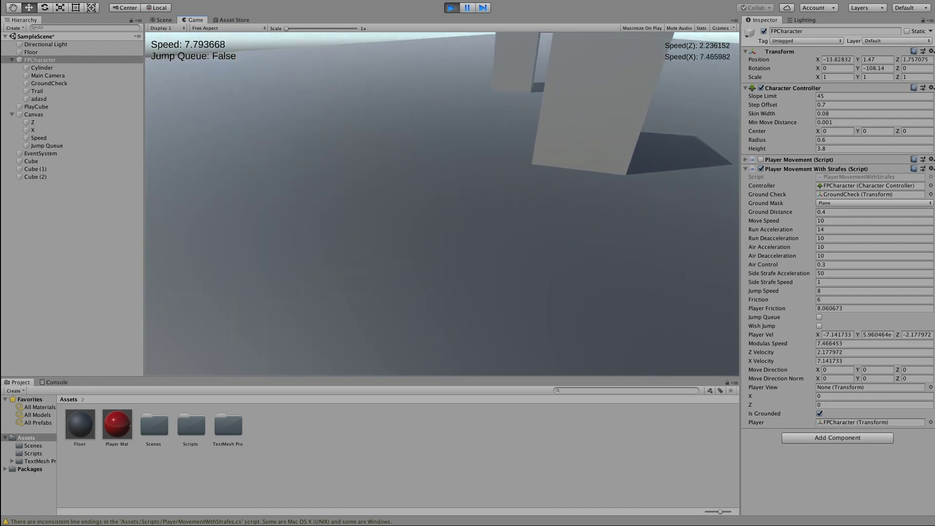
key("a")
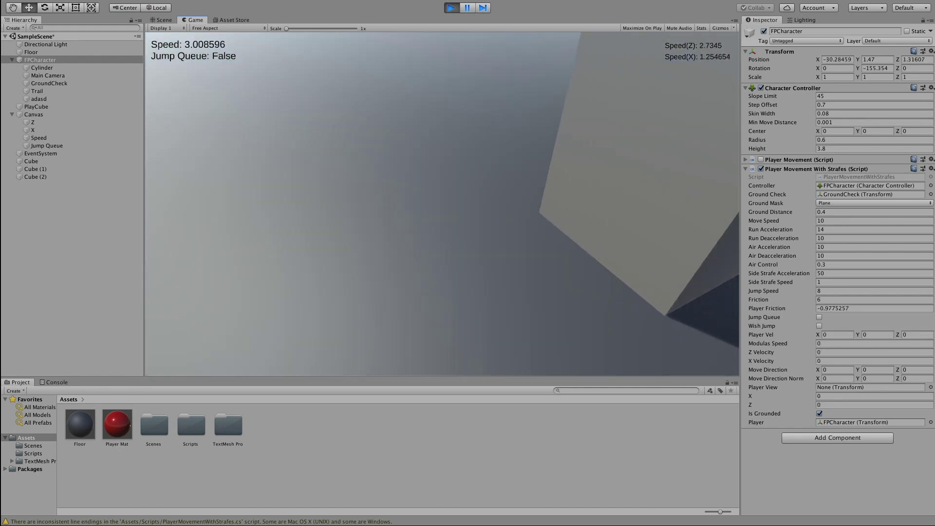
Step: Test changes of direction and a jump between the tall blocks and the low cube with the strafe script
key("s")
key("d")
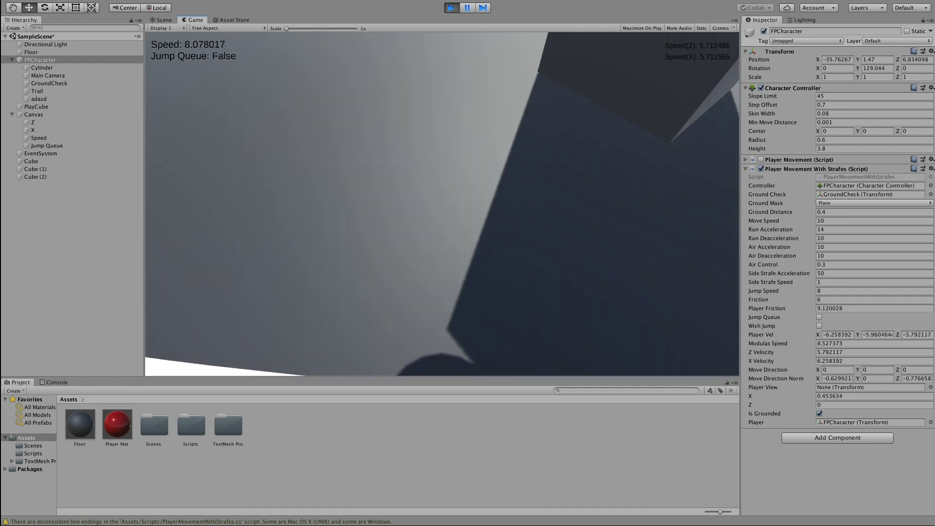
key("w")
key("a")
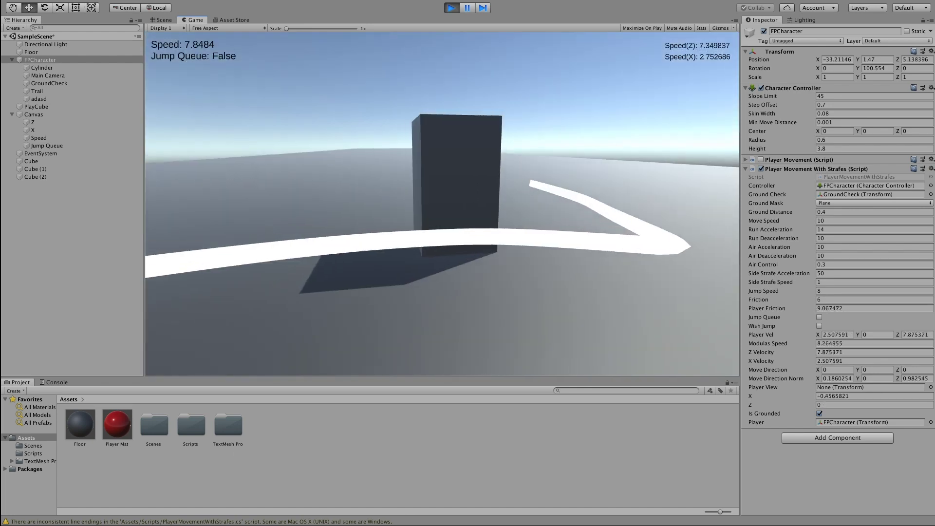
key("space")
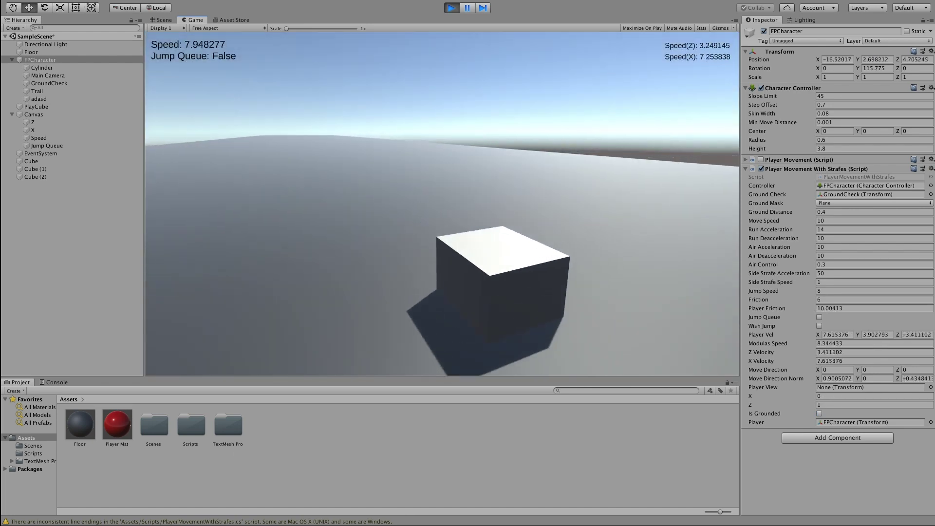
key("a")
key("s")
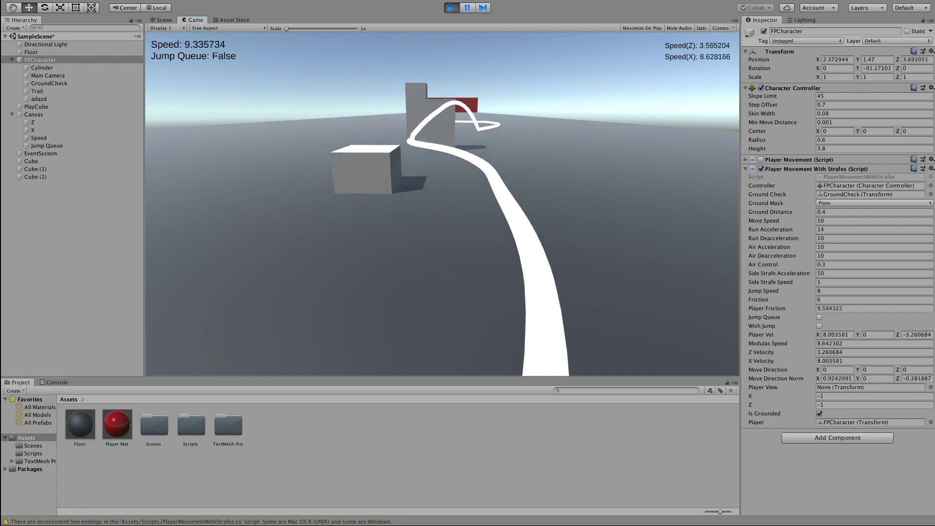
key("a")
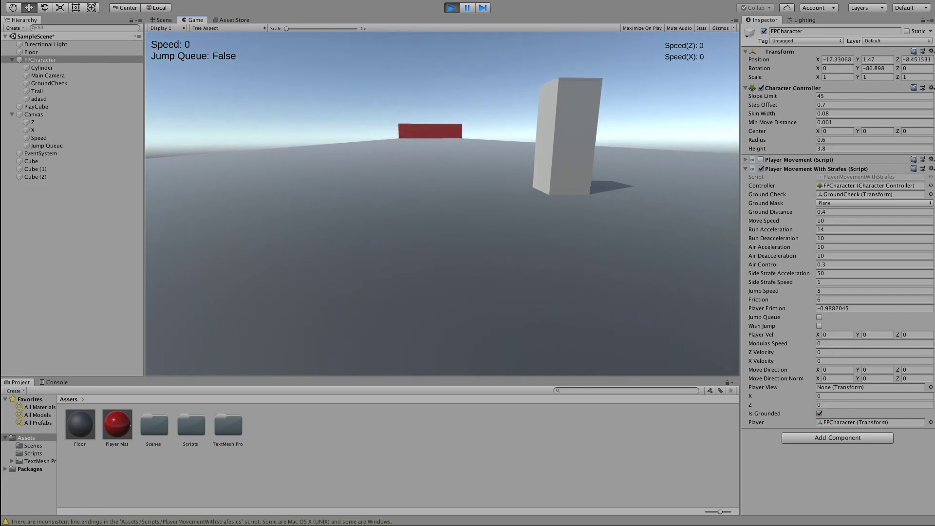
Step: Move the character past the tall block and head towards the distant red wall
key("d")
key("w")
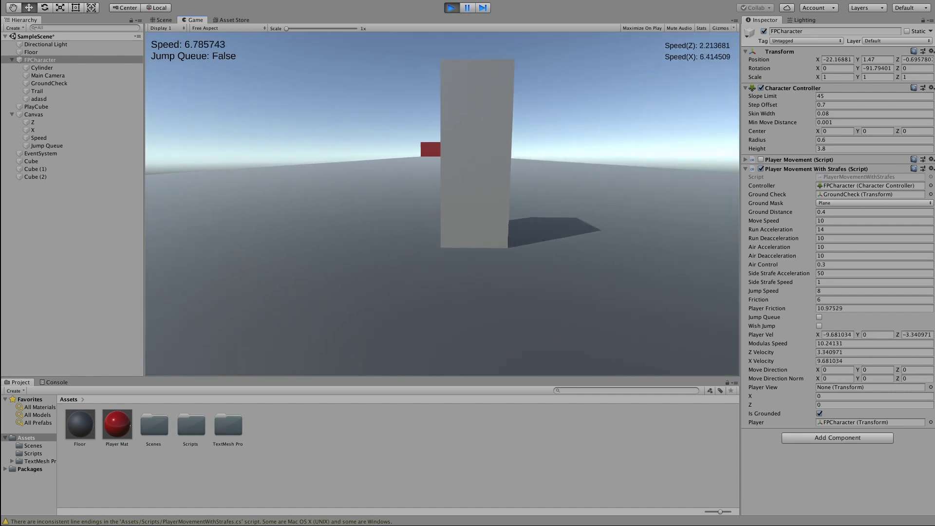
key("a")
key("a")
key("w")
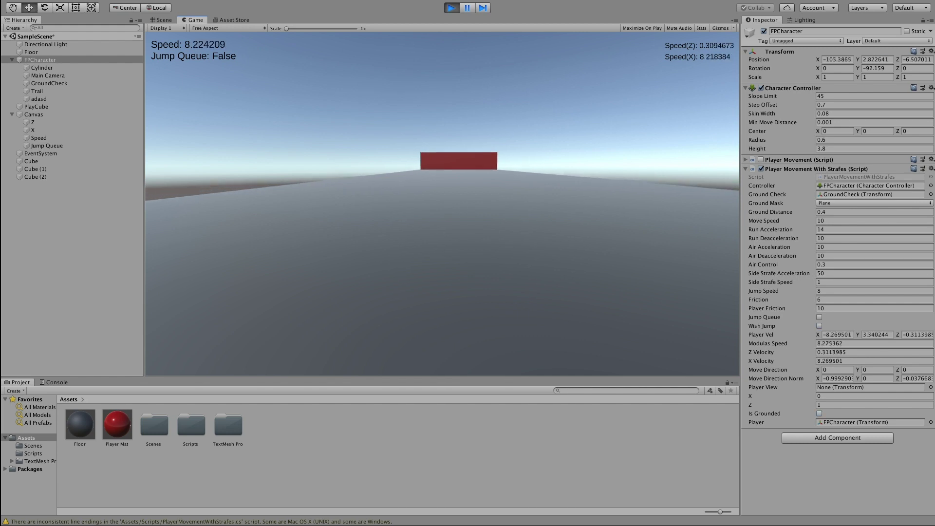
Step: Test queued jumps by jumping repeatedly while moving straight towards the red wall
key("space")
key("space")
key("space")
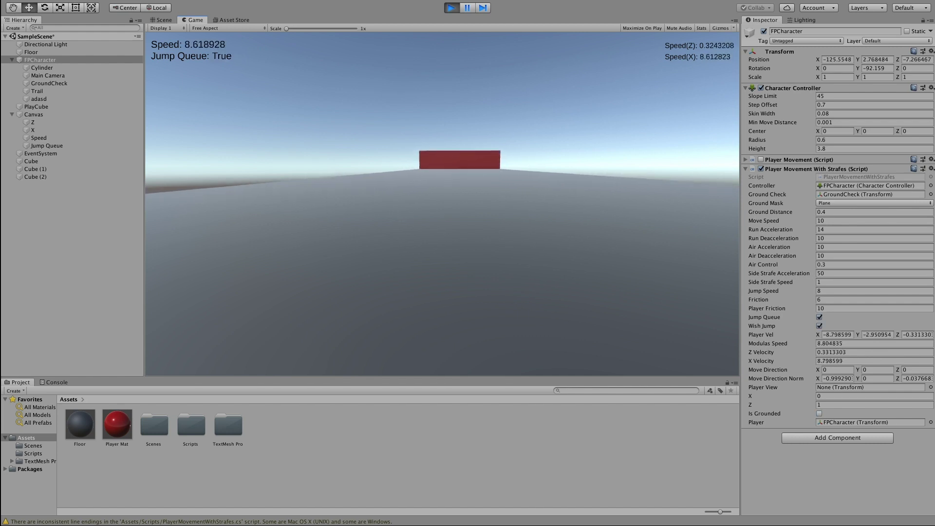
key("space")
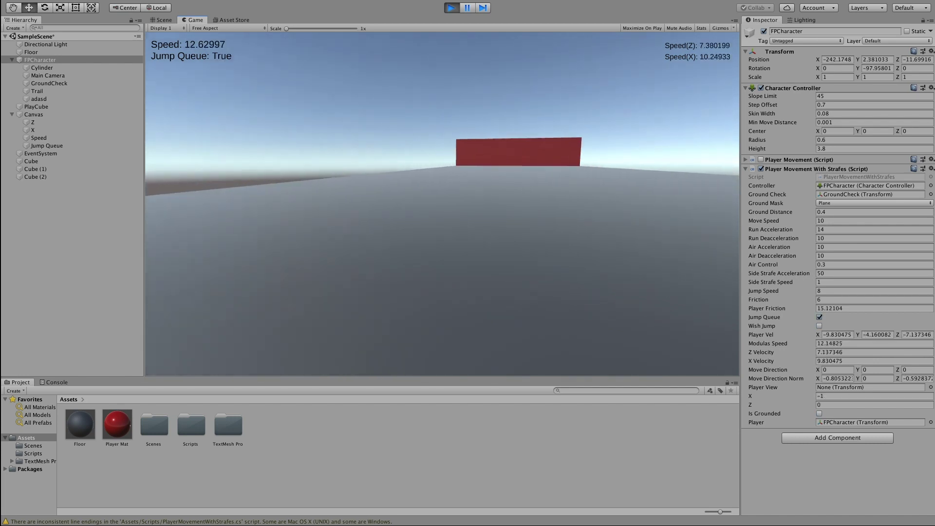
Step: Test strafe jumping by chaining jumps with alternating side strafes towards the red wall
key("d")
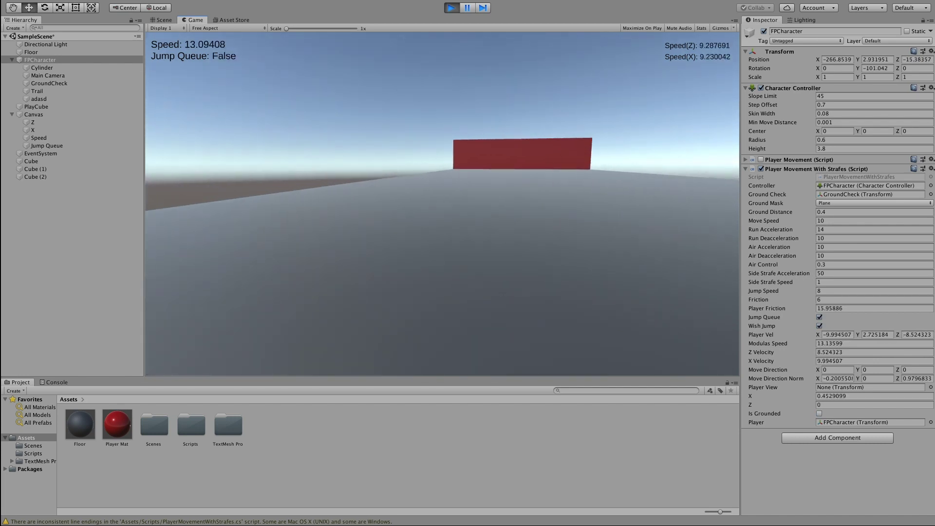
key("space")
key("a")
key("space")
key("space")
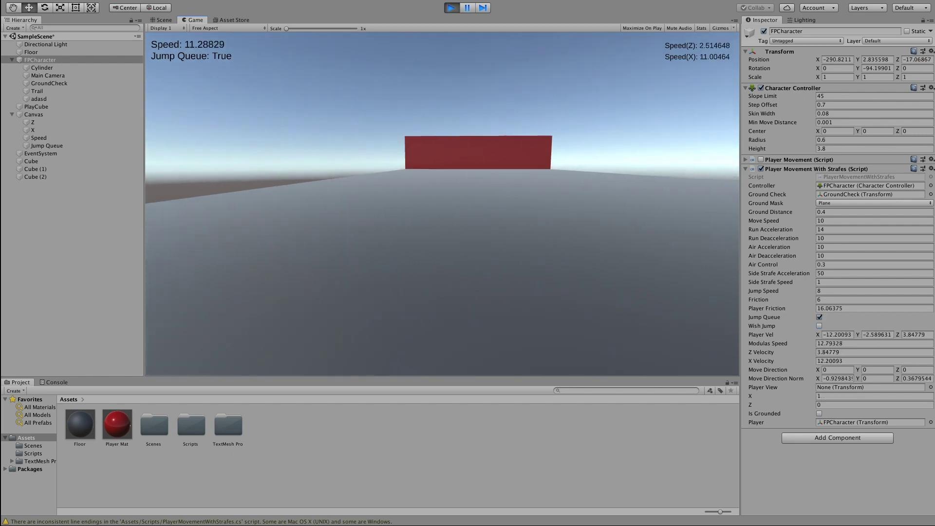
key("space")
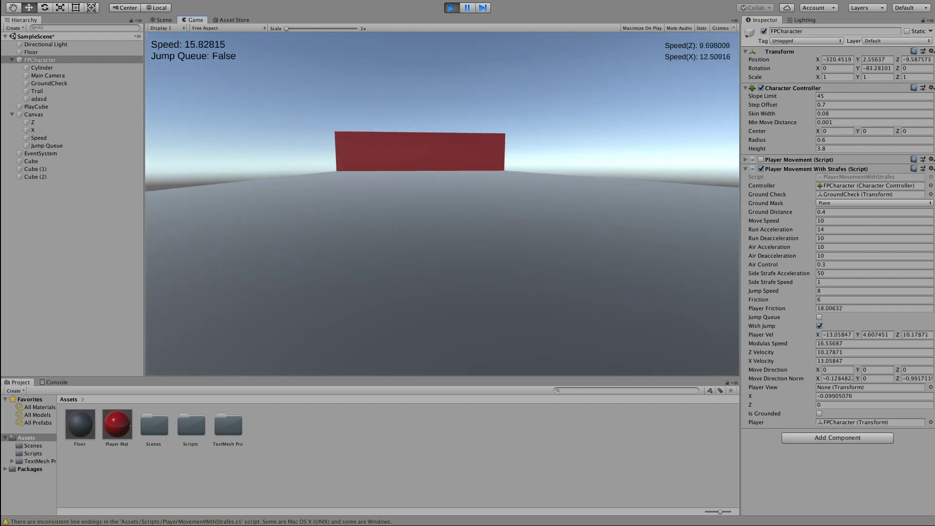
key("space")
key("space")
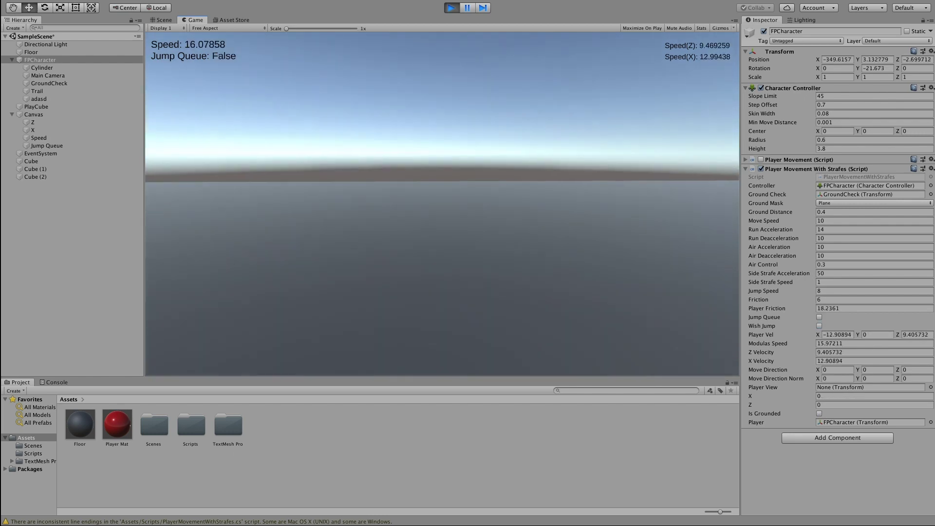
Step: Turn the character around, back away and stop to view the trail of the strafe-jumping run
key("a")
key("s")
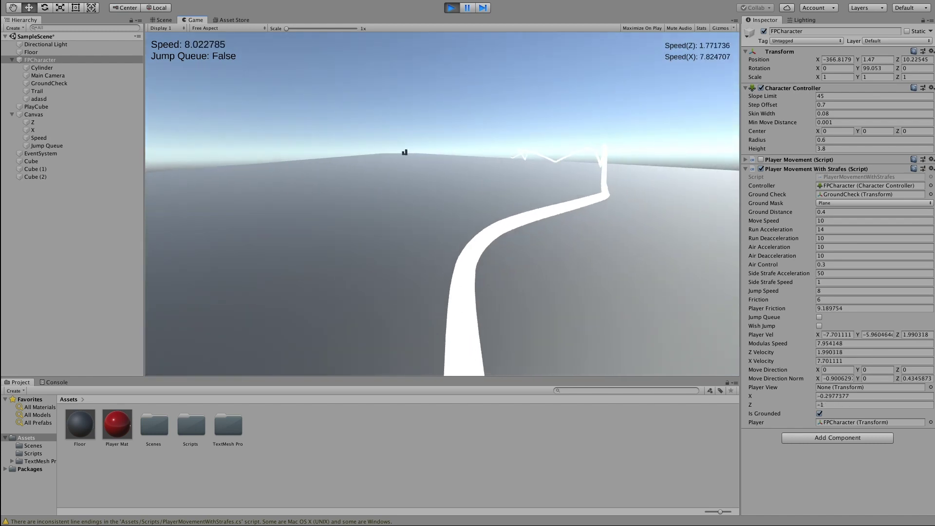
key("w")
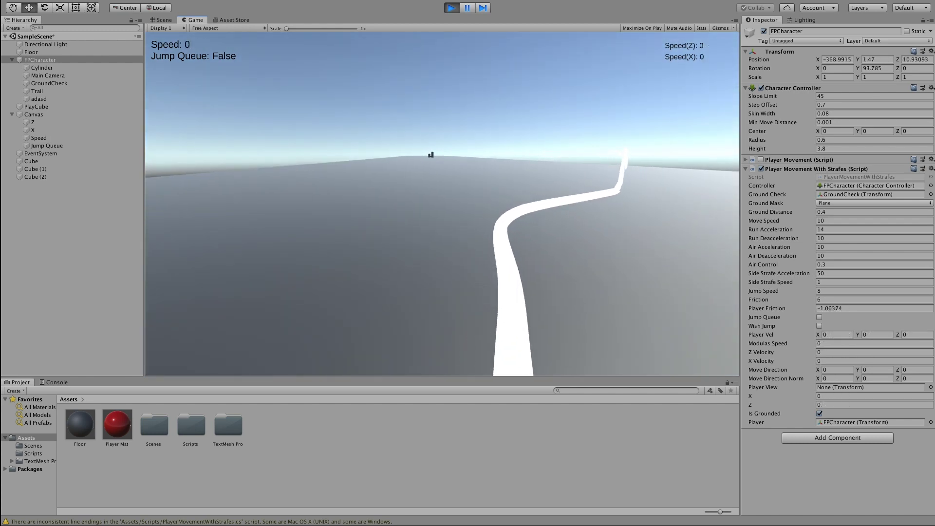
Step: Test strafe jumping by chaining jumps with alternating side strafes across the floor towards and past the grey blocks
key("w")
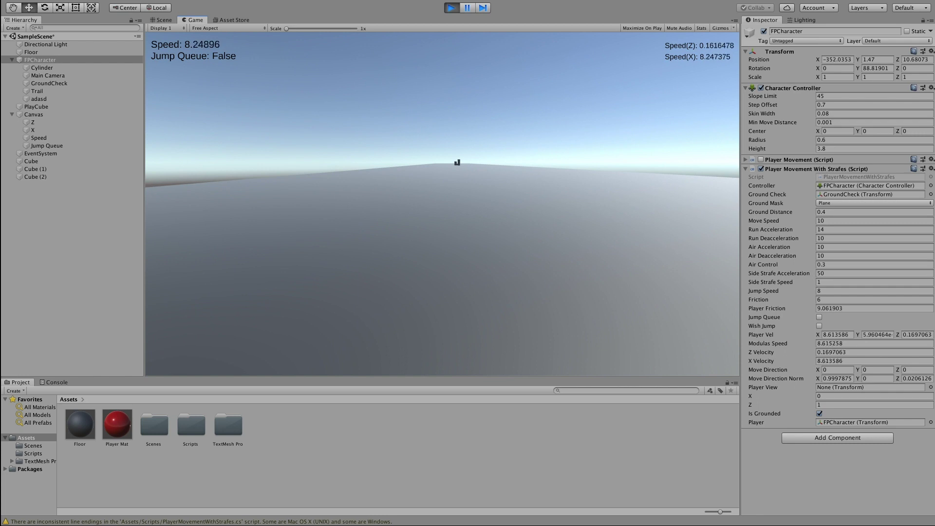
key("space")
key("a")
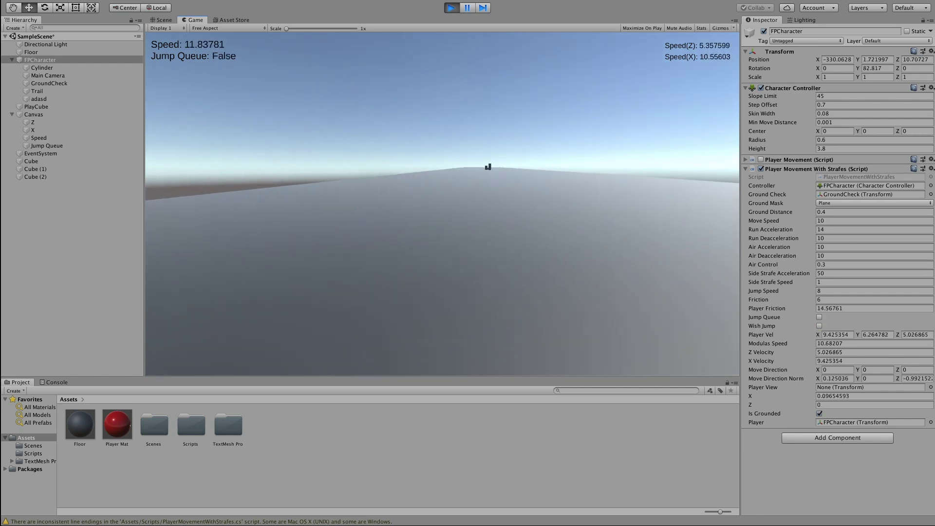
key("d")
key("space")
key("a")
key("space")
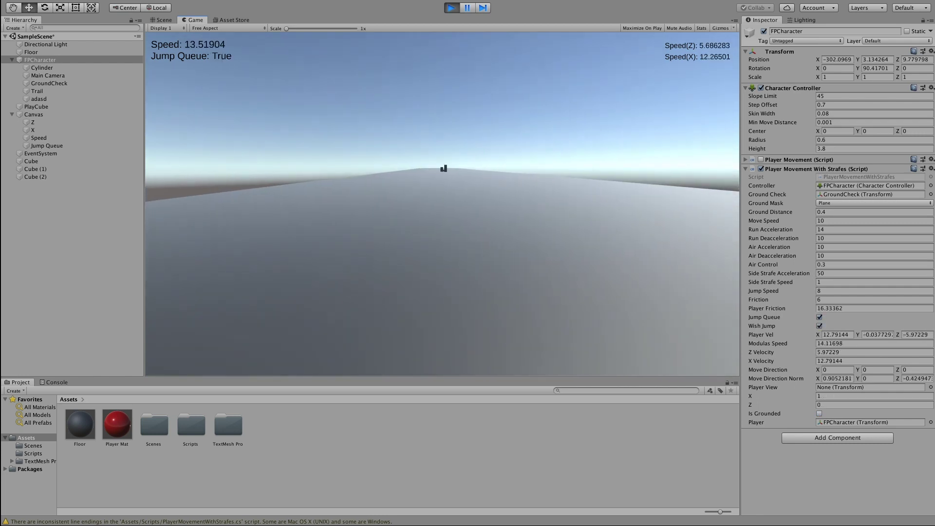
key("a")
key("space")
key("d")
key("space")
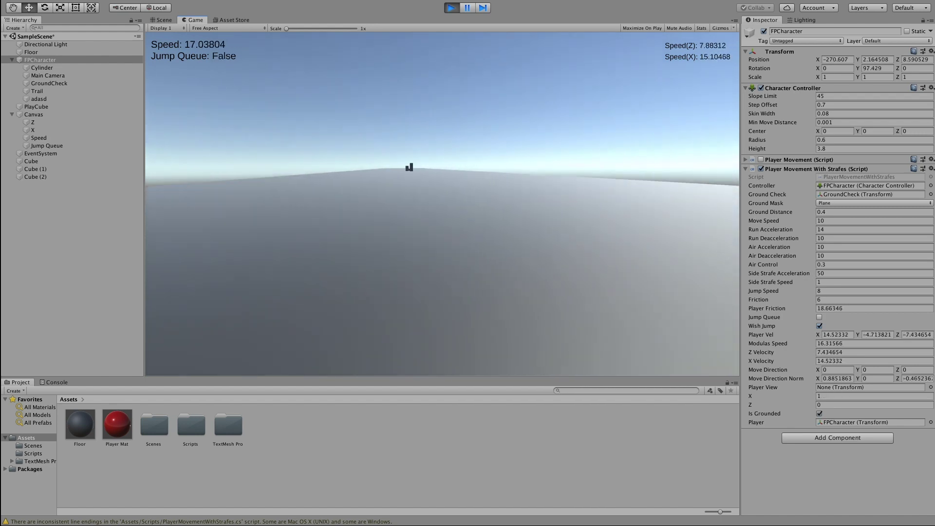
key("space")
key("a")
key("space")
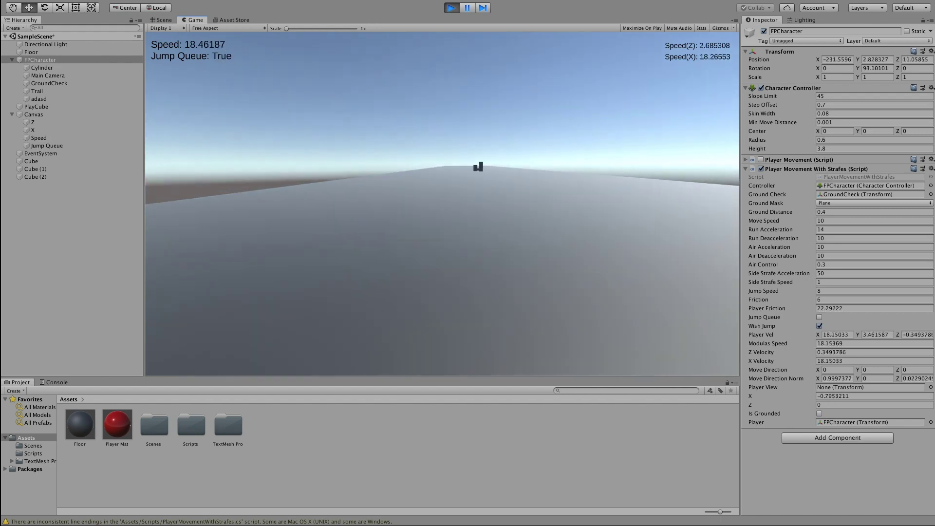
key("space")
key("space")
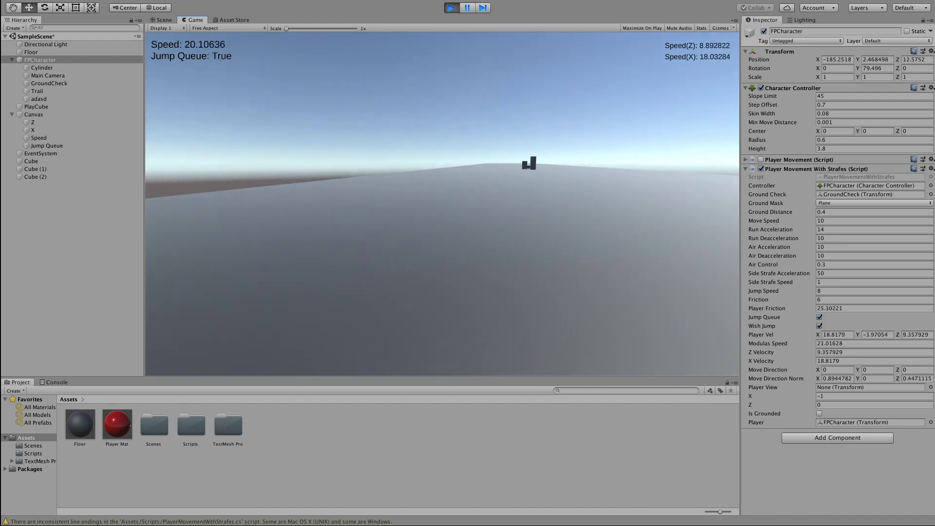
key("space")
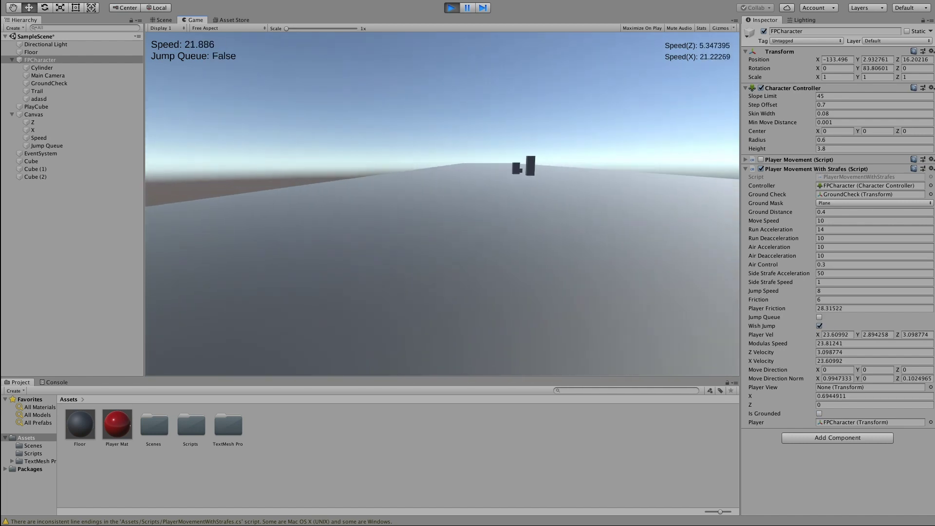
key("space")
key("space")
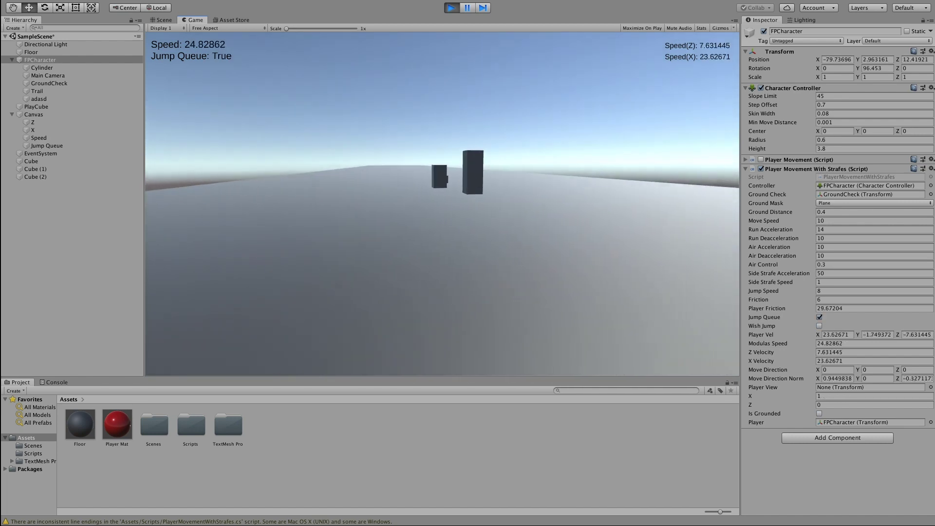
key("space")
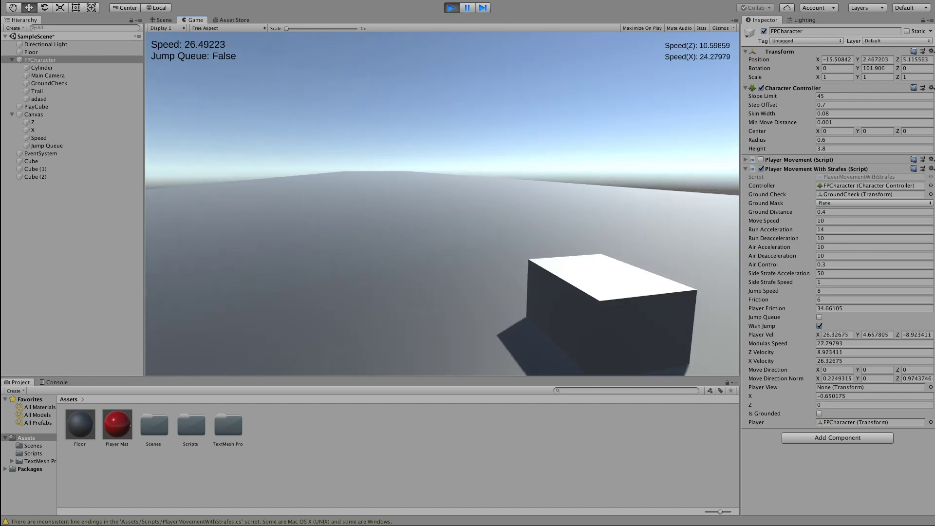
key("space")
key("space")
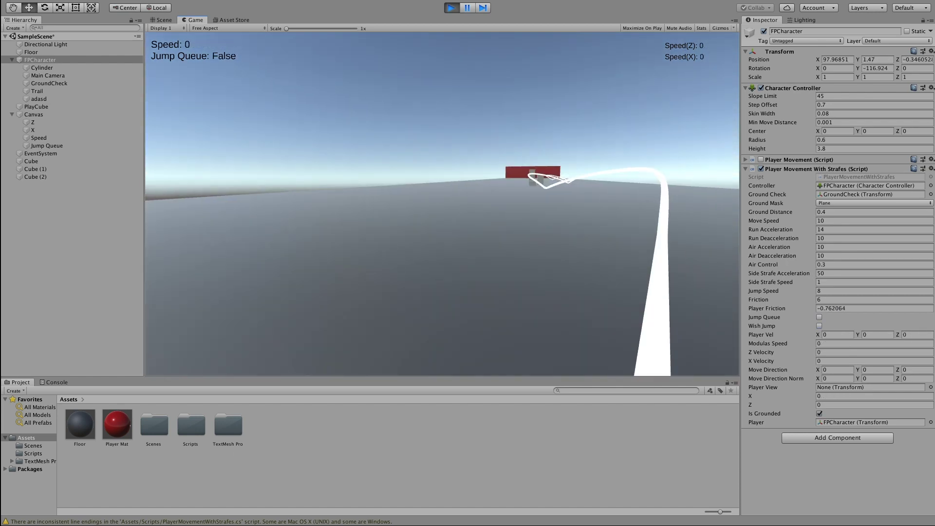
Step: Walk the character back to the grey blocks and test air control by jumping at the low block and pulling back in mid-air
key("w")
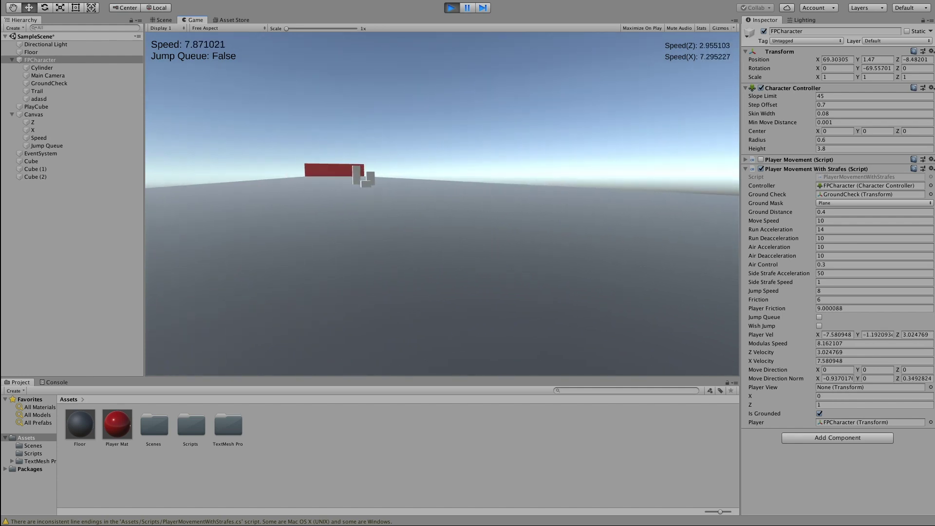
key("d")
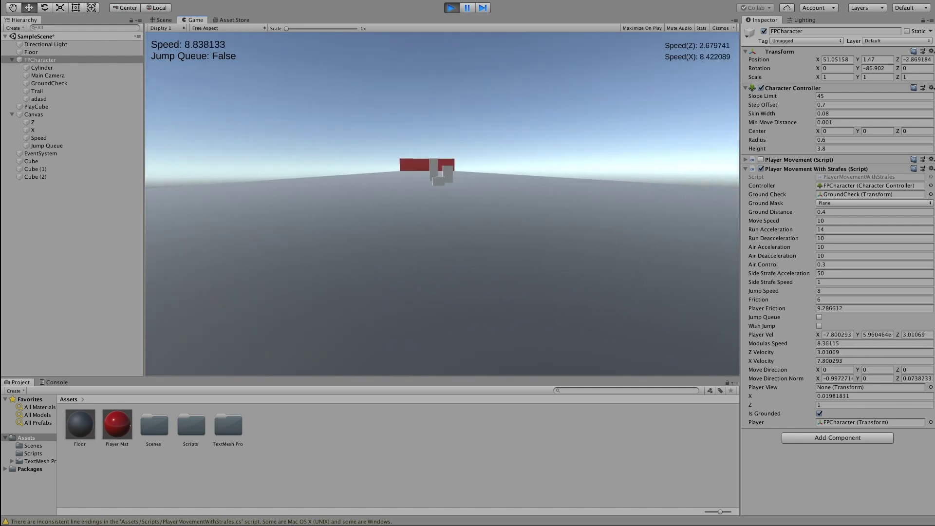
key("space")
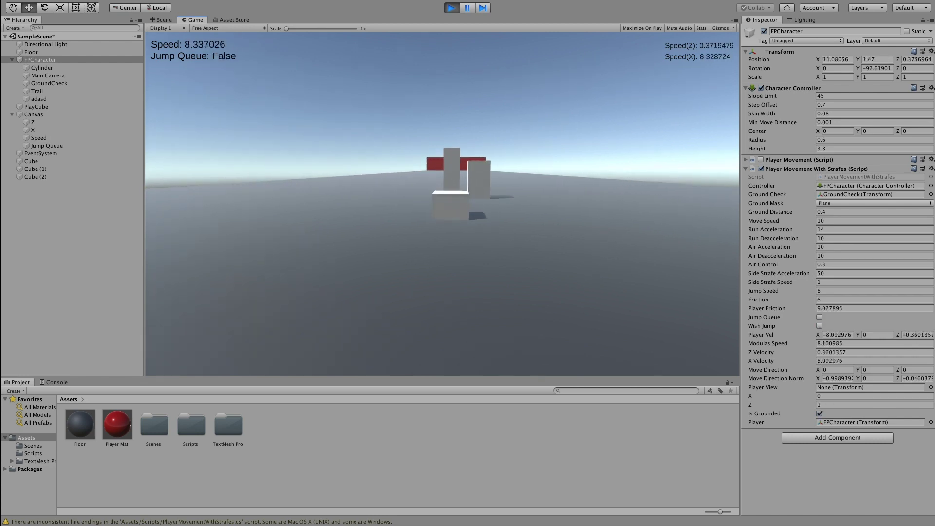
key("space")
key("s")
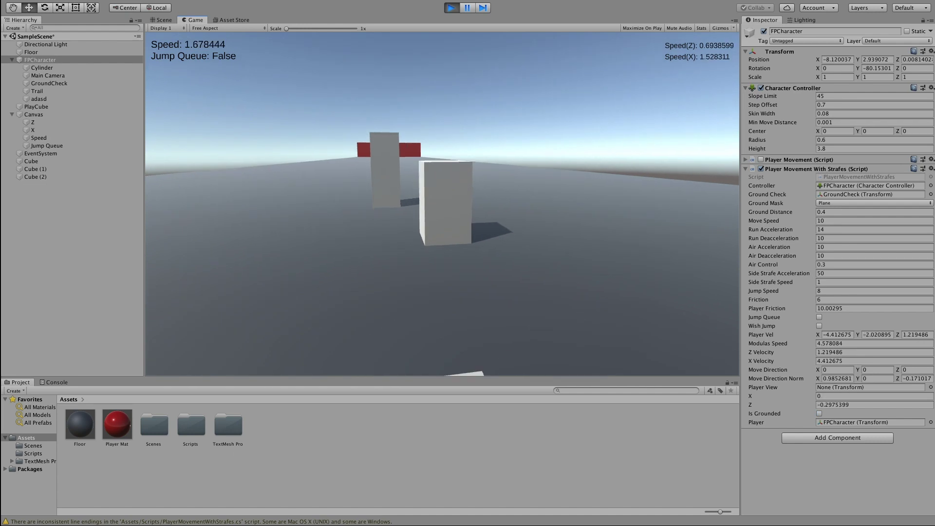
Step: Circle around the low block, jump beside it again and pull back in mid-air
key("w")
key("d")
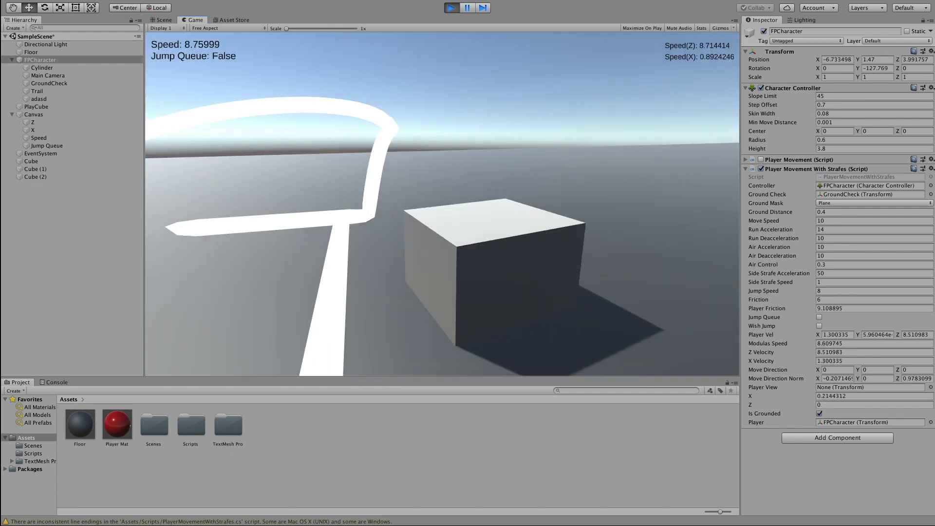
key("w")
key("space")
key("space")
key("s")
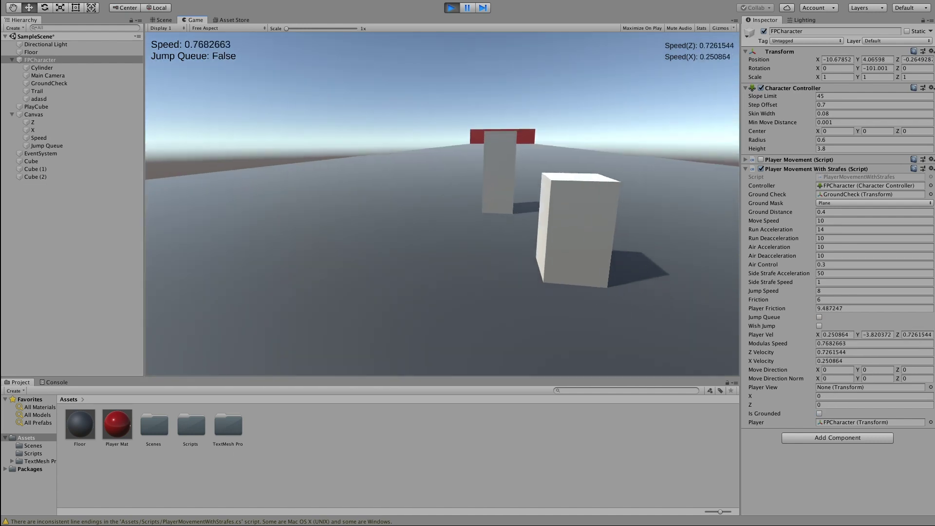
Step: Back away from the low block, run at it again and jump past it while steering around the next block in mid-air
key("s")
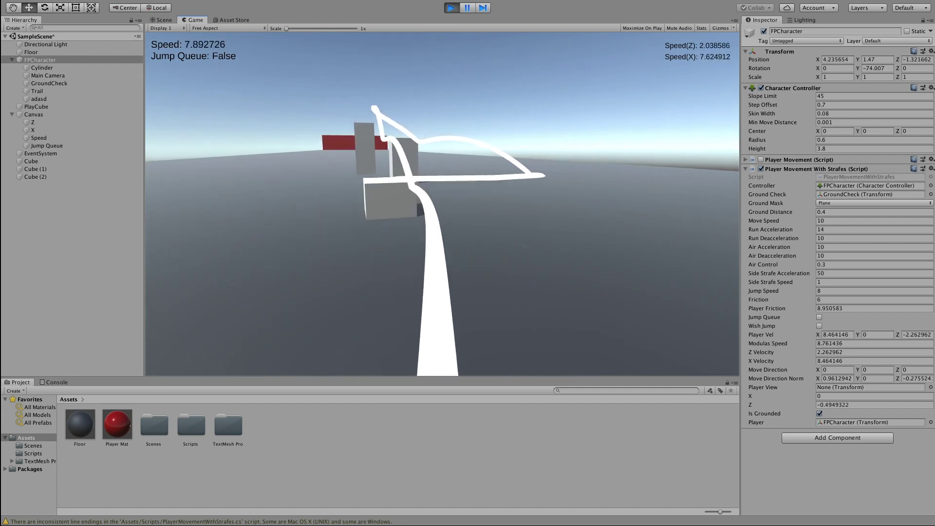
key("w")
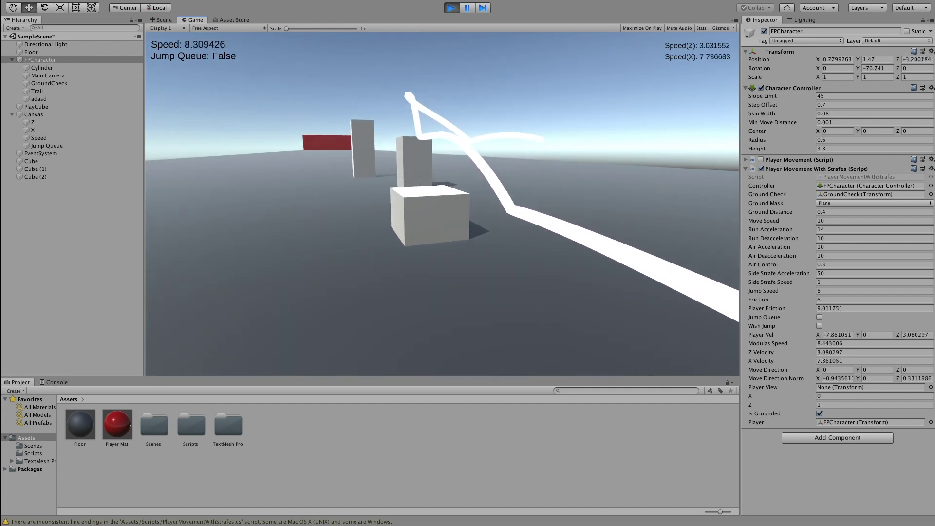
key("space")
key("d")
key("s")
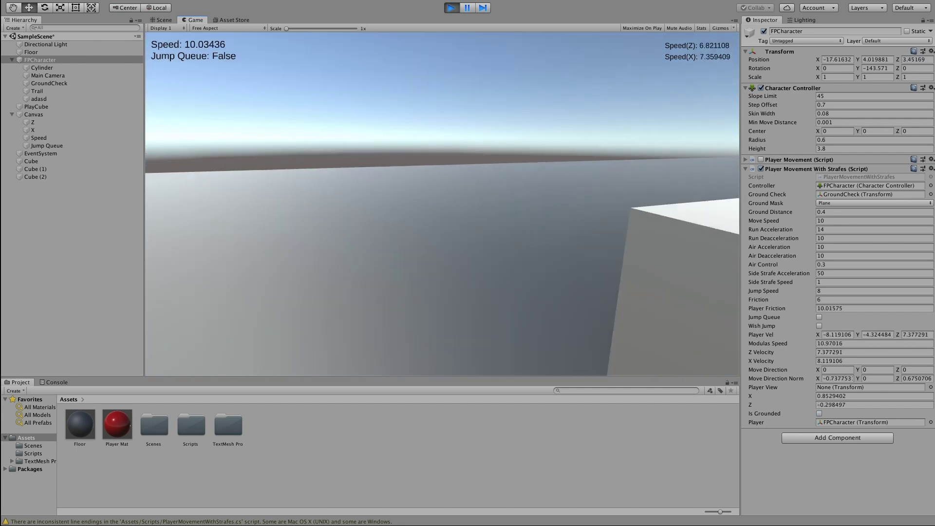
key("a")
key("s")
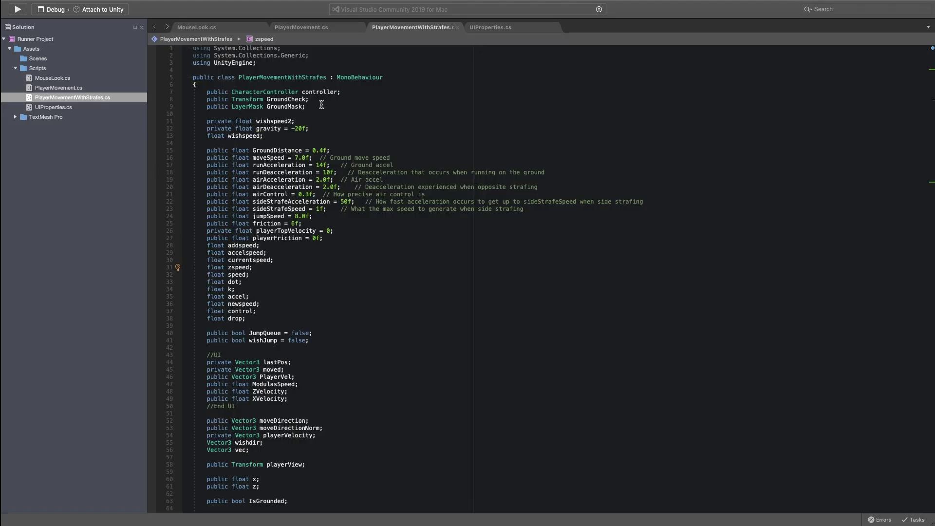
Step: Look through the PlayerMovementWithStrafes.cs code, from its variables to the QueueJump, Accelerate, AirMove and AirControl functions
scroll(298, 108, "down", 6)
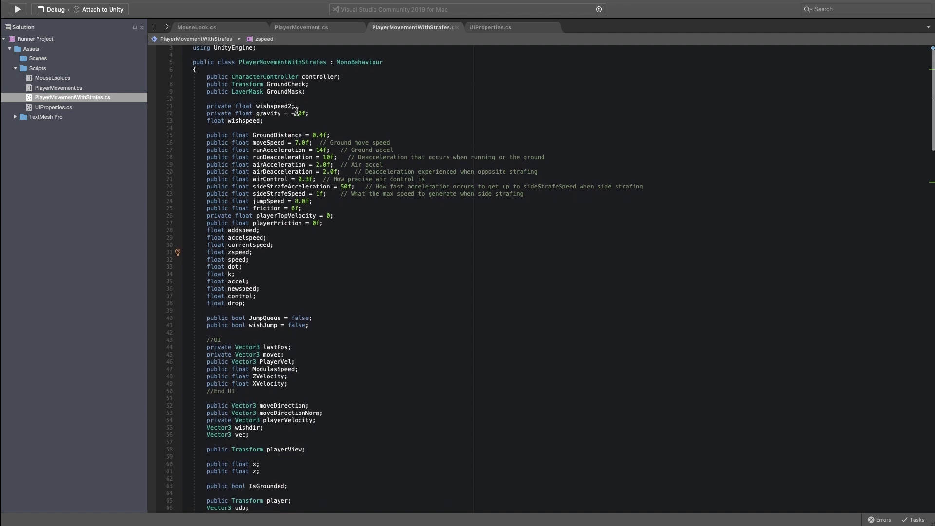
scroll(296, 111, "down", 8)
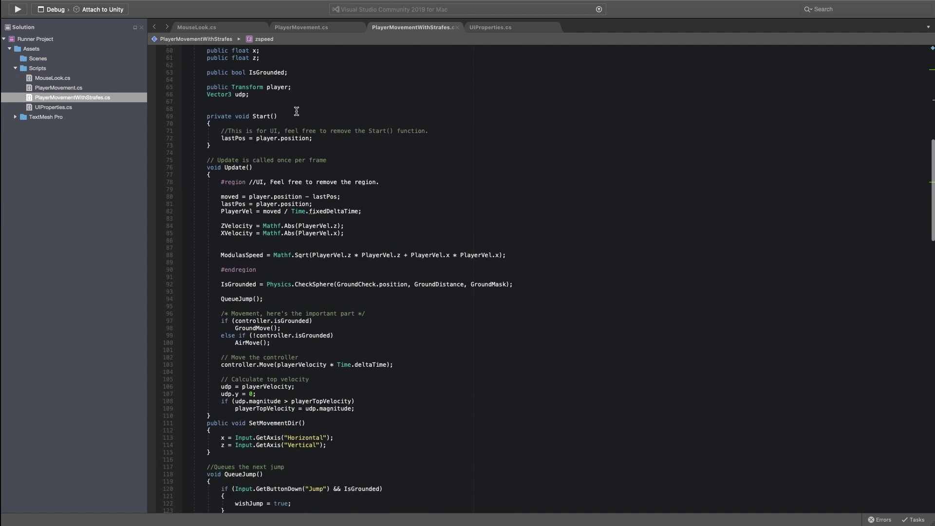
scroll(297, 111, "down", 10)
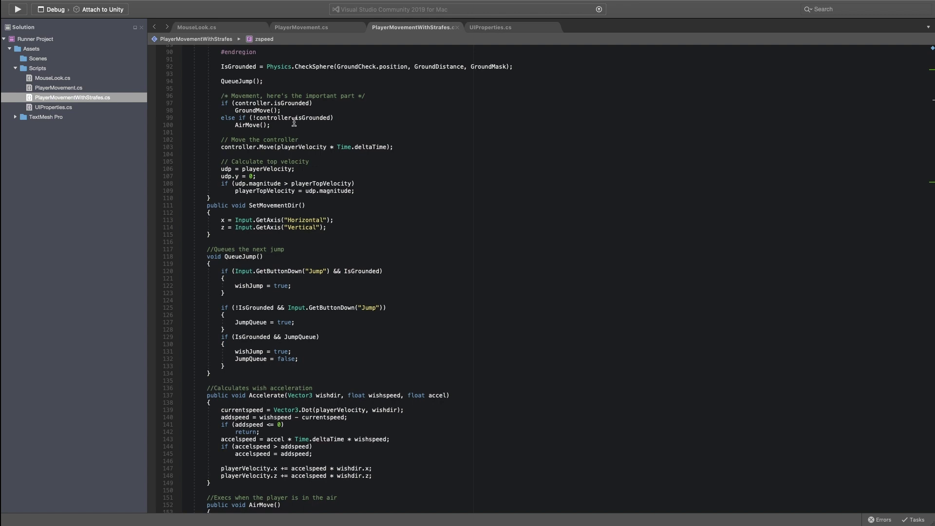
scroll(295, 116, "down", 12)
scroll(294, 123, "down", 19)
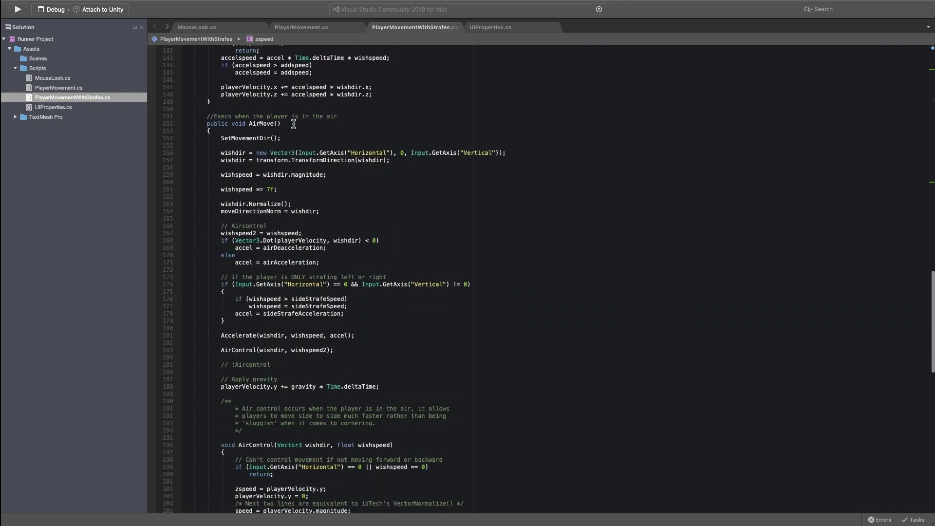
scroll(294, 124, "up", 20)
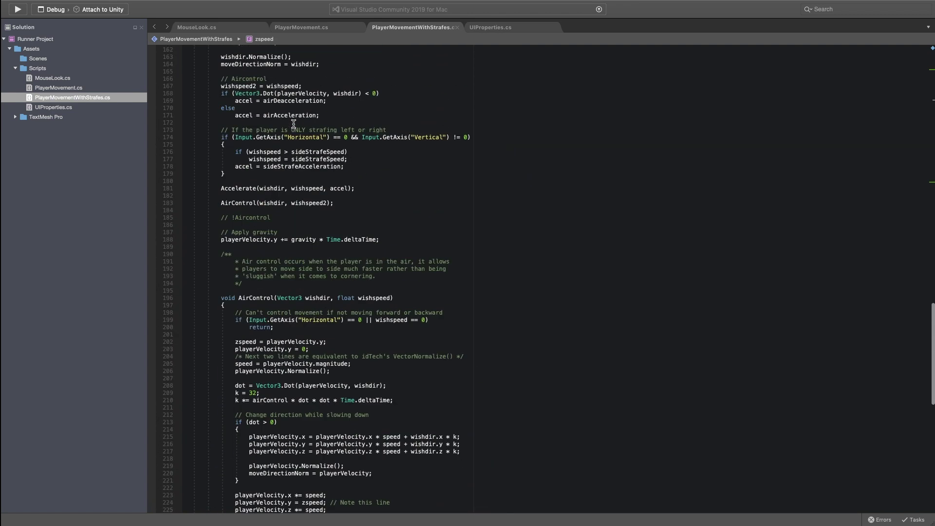
scroll(293, 124, "up", 16)
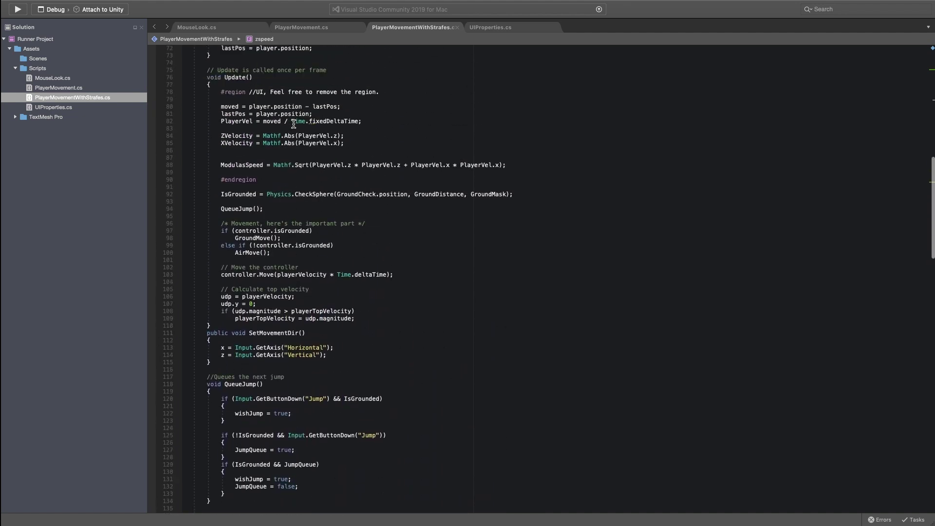
Step: Highlight the removable UI region in Update() and review the matching variables declared between the UI and End UI comments
scroll(221, 279, "down", 1)
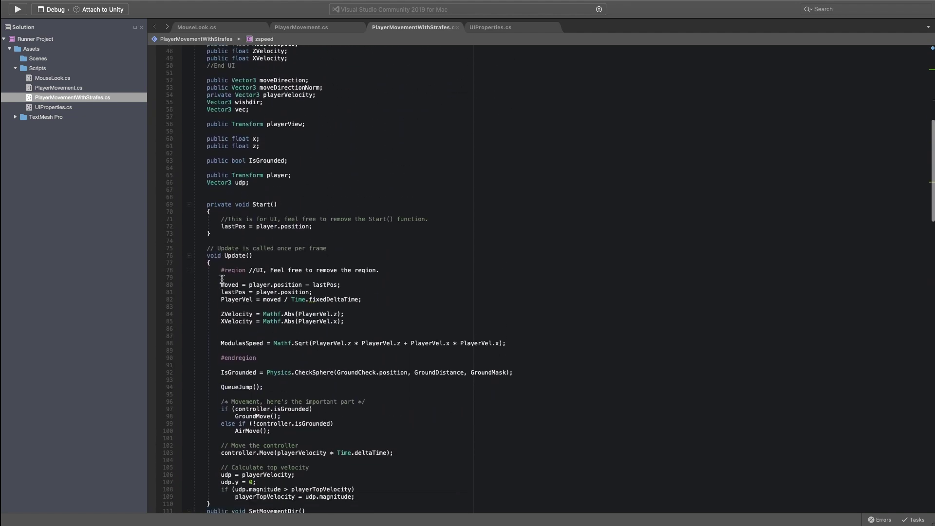
left_click_drag(222, 272, 286, 351)
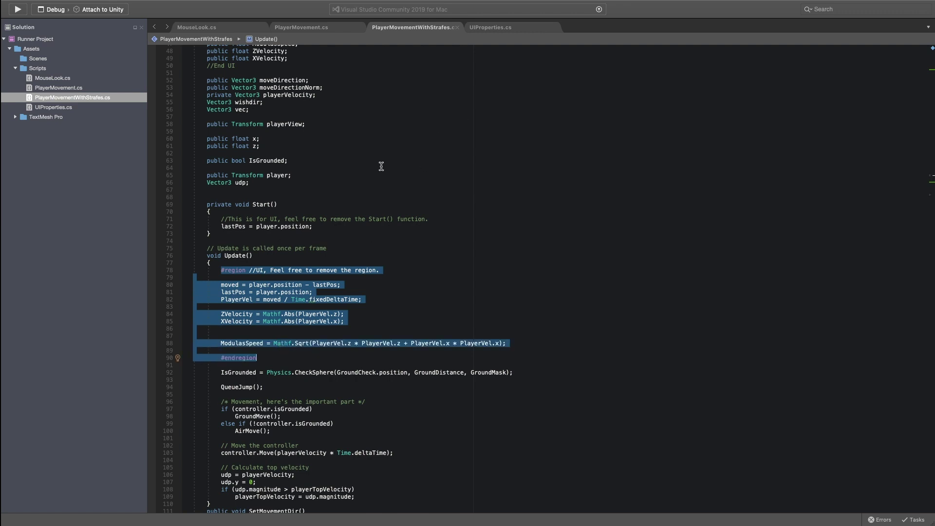
scroll(307, 163, "up", 5)
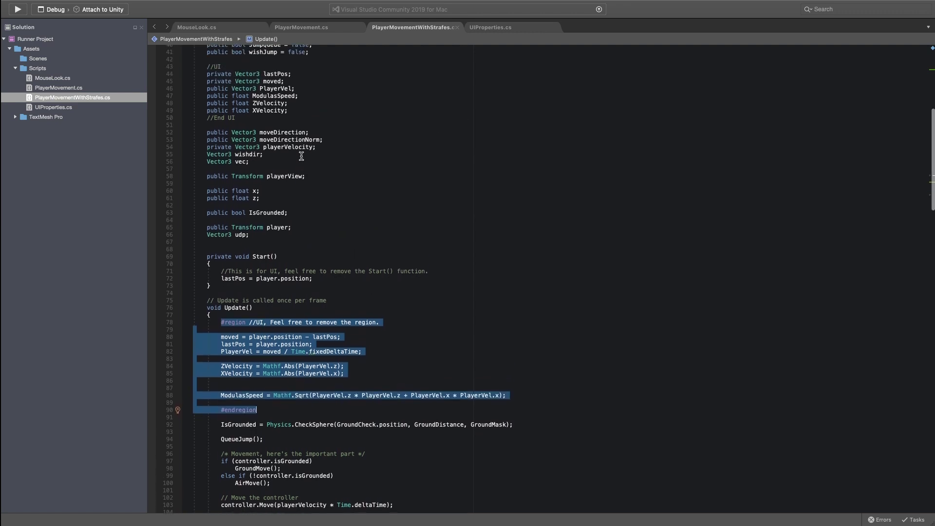
scroll(299, 154, "up", 4)
left_click(275, 154)
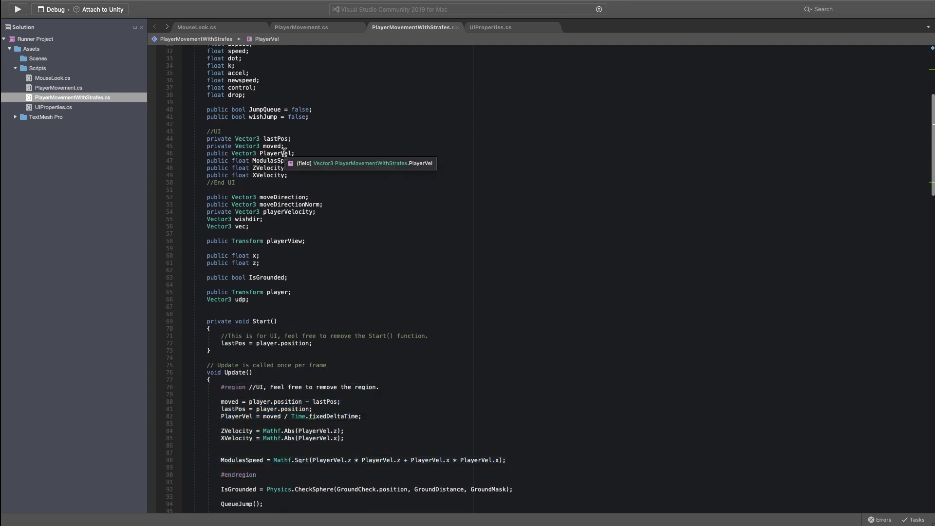
scroll(331, 58, "up", 5)
Step: Switch to the Unity editor, clear the selection and orbit the Scene view around the red character
key("super+Tab")
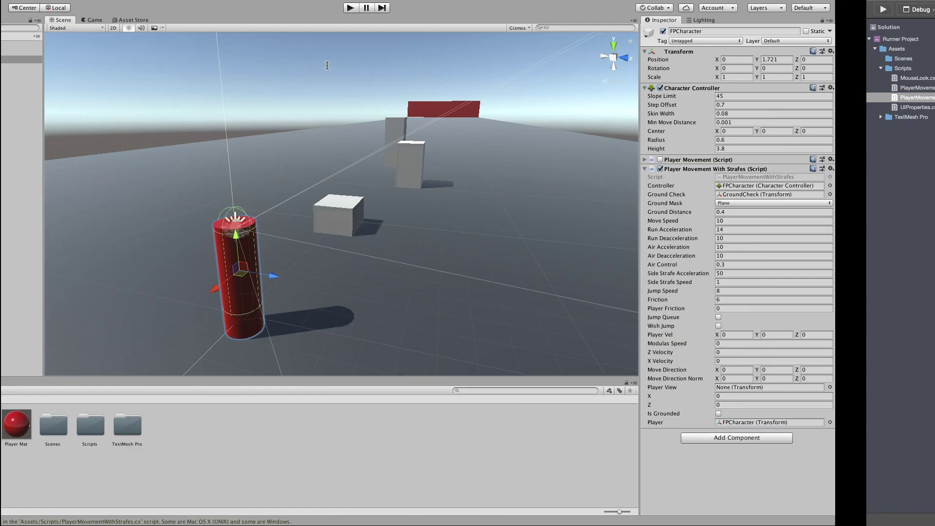
left_click(361, 77)
left_click_drag(383, 100, 300, 107, "alt")
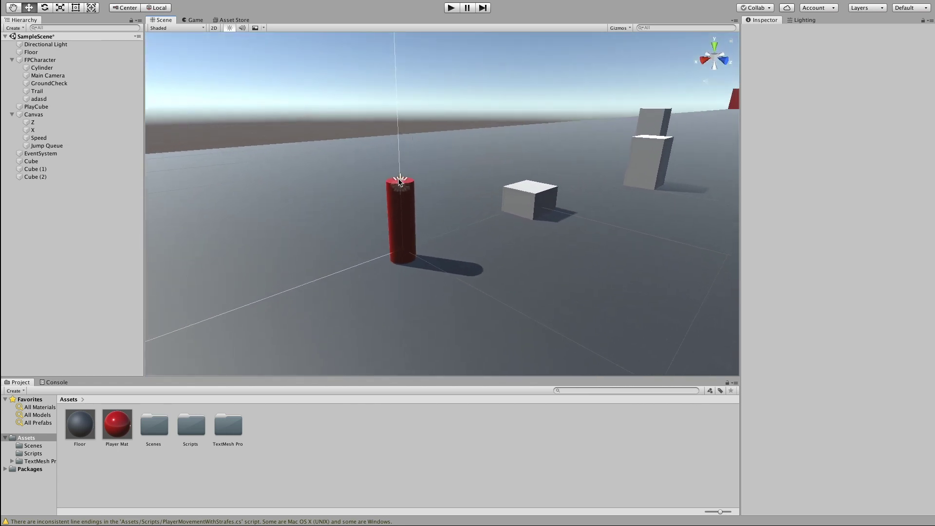
Step: View the red cylinder close up and inspect the FPCharacter parent object and its Cylinder child
left_click(407, 199)
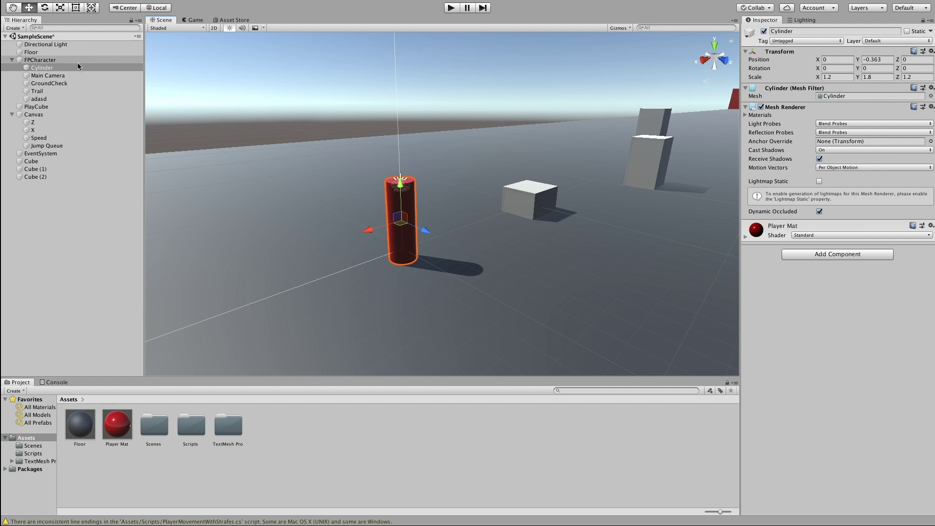
right_click_drag(447, 129, 425, 95)
key("w")
left_click_drag(424, 95, 424, 113, "alt")
left_click(93, 60)
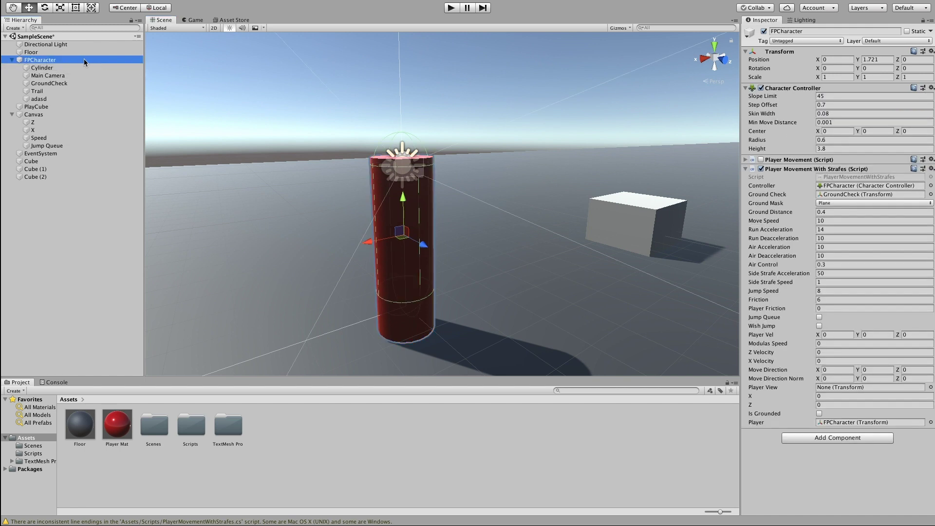
left_click(71, 66)
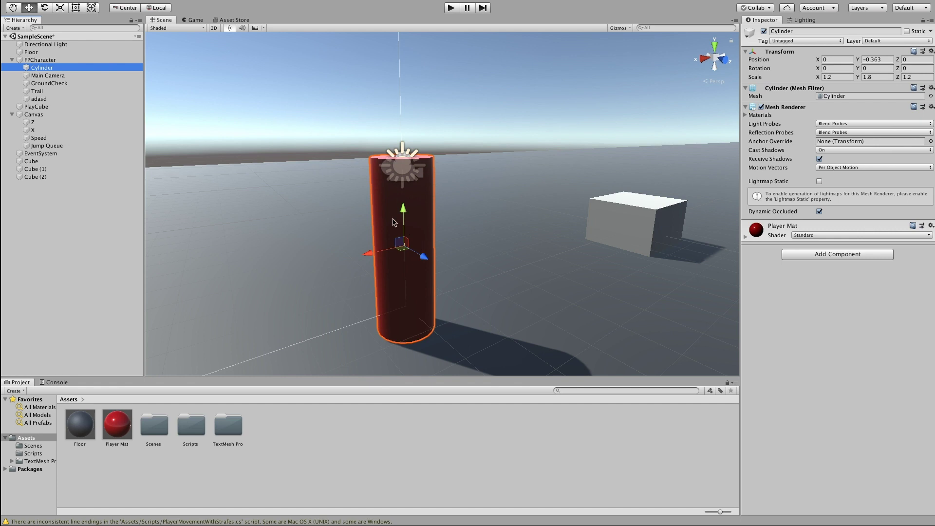
Step: Inspect the Main Camera with its Mouse Look script, and the position of the GroundCheck child under the red cylinder
left_click(46, 77)
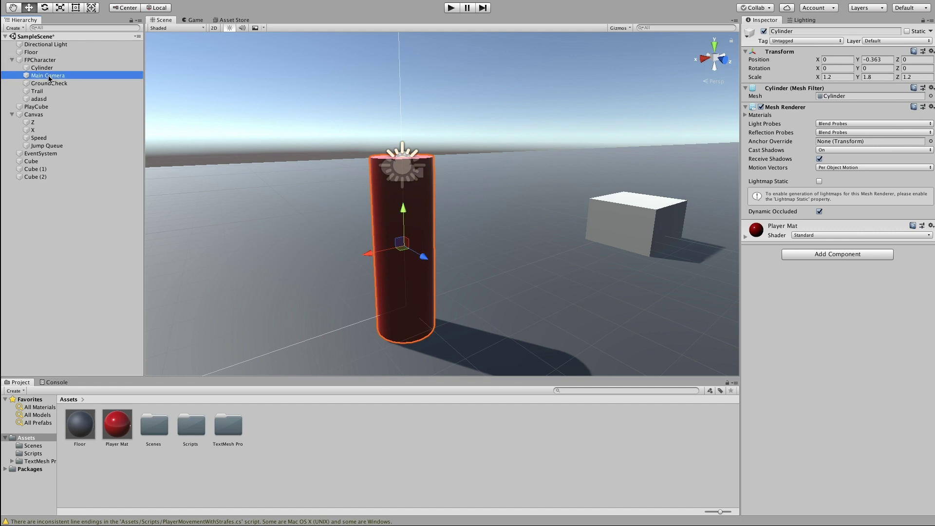
left_click_drag(427, 149, 539, 139, "alt")
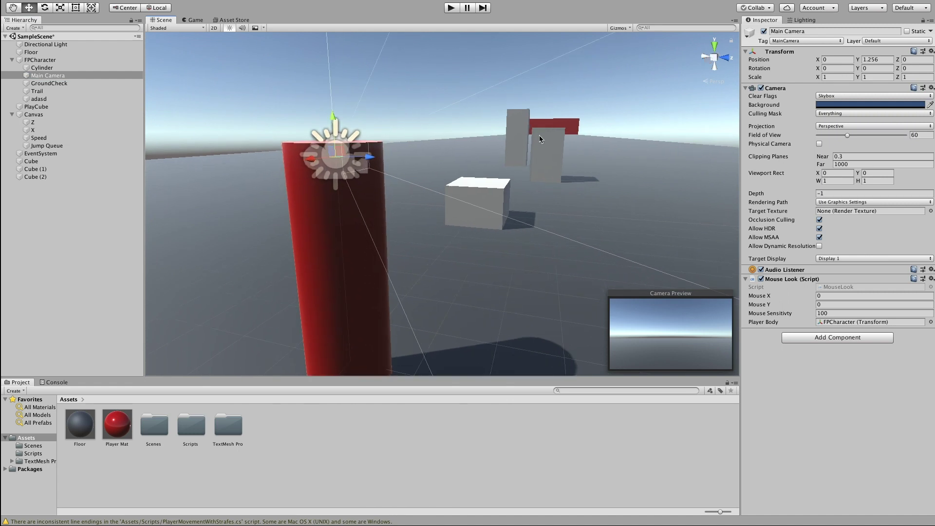
left_click_drag(427, 160, 455, 164, "alt")
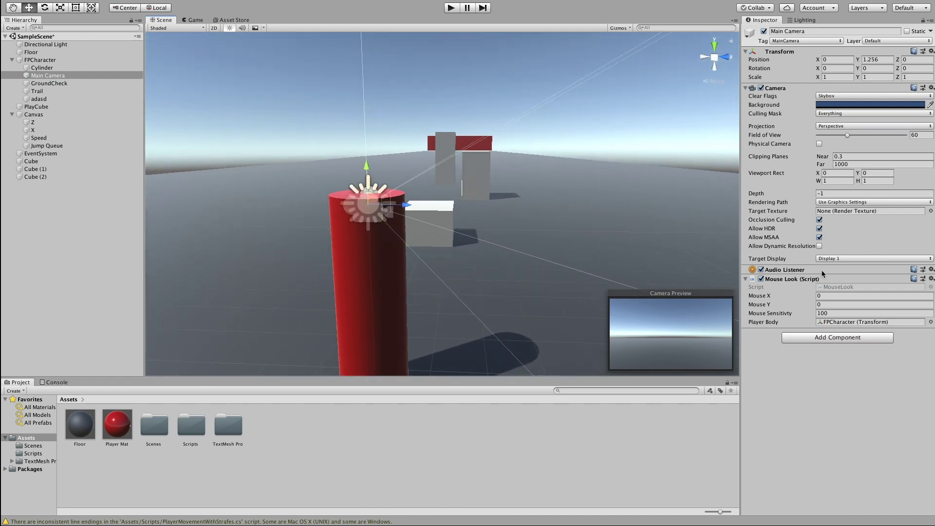
left_click(74, 83)
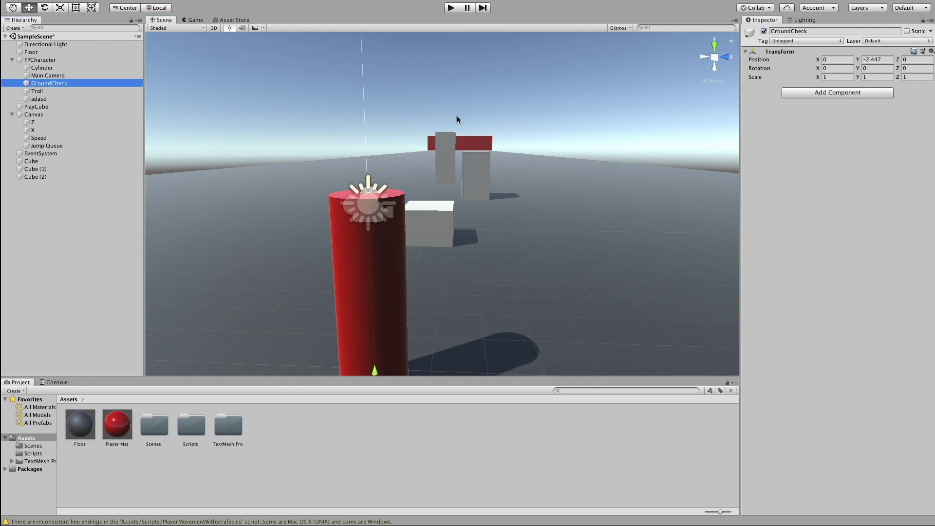
left_click_drag(457, 115, 350, 128, "alt")
Step: Delete the adasd child object from FPCharacter
left_click(39, 99)
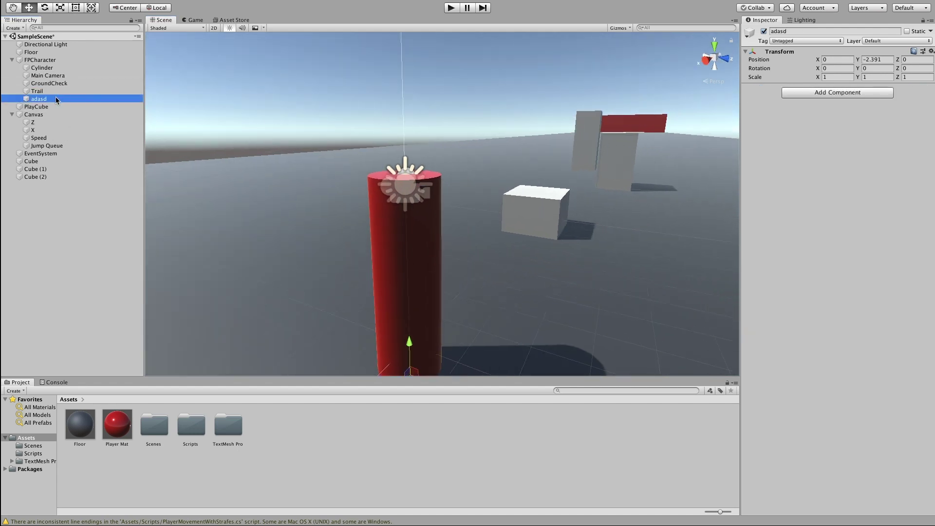
right_click(56, 99)
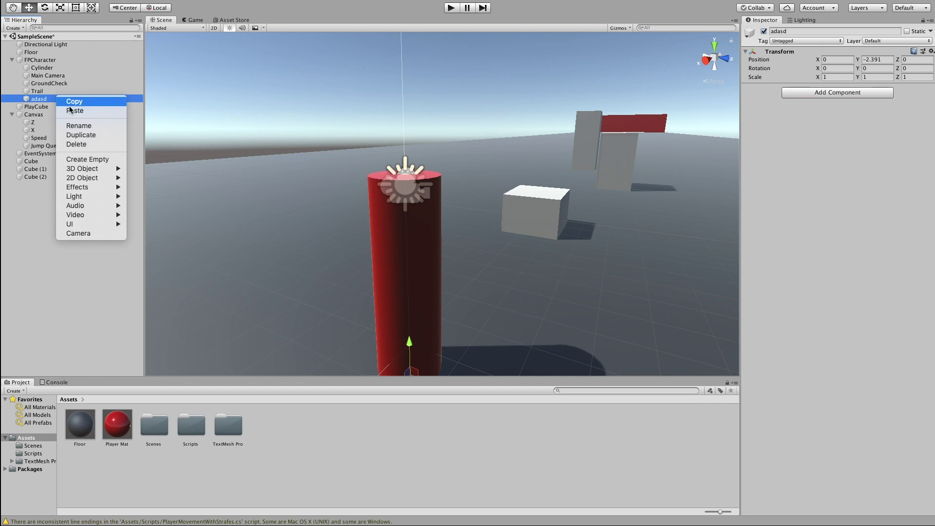
left_click(76, 144)
left_click_drag(395, 172, 387, 199, "alt")
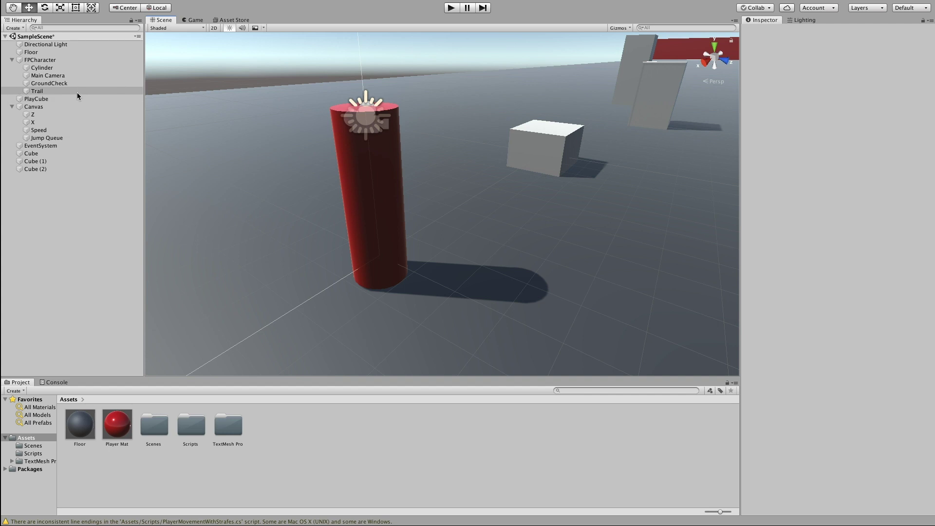
Step: Create an empty object named sadad and make it a child of FPCharacter
right_click(86, 190)
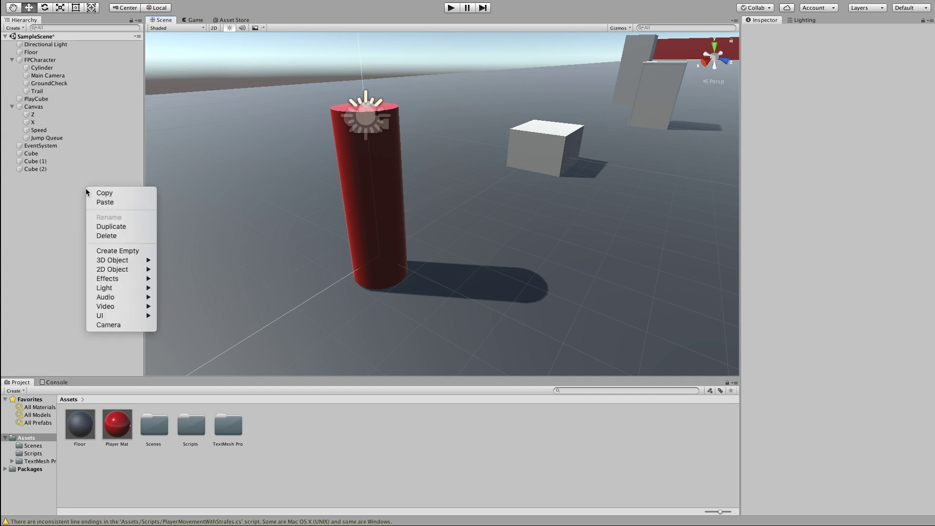
left_click(146, 251)
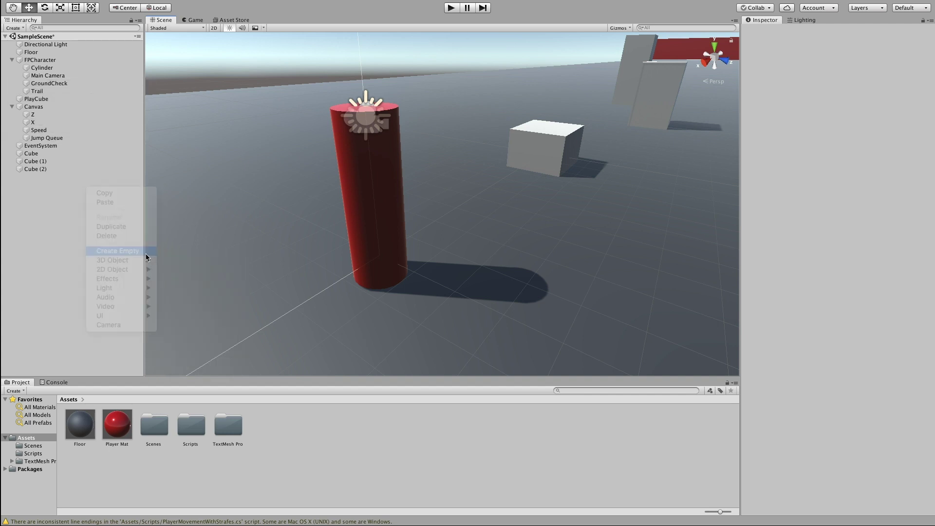
left_click(832, 30)
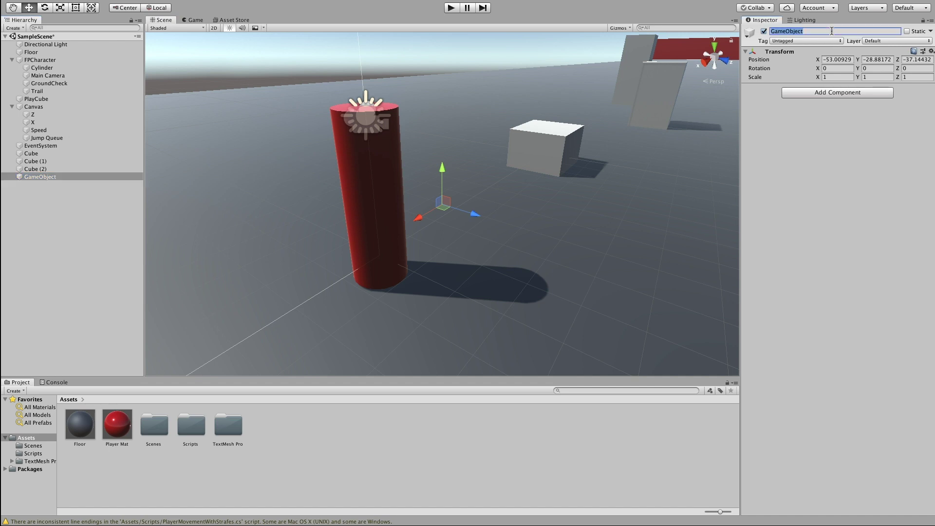
type("sadad")
key("Return")
left_click(79, 190)
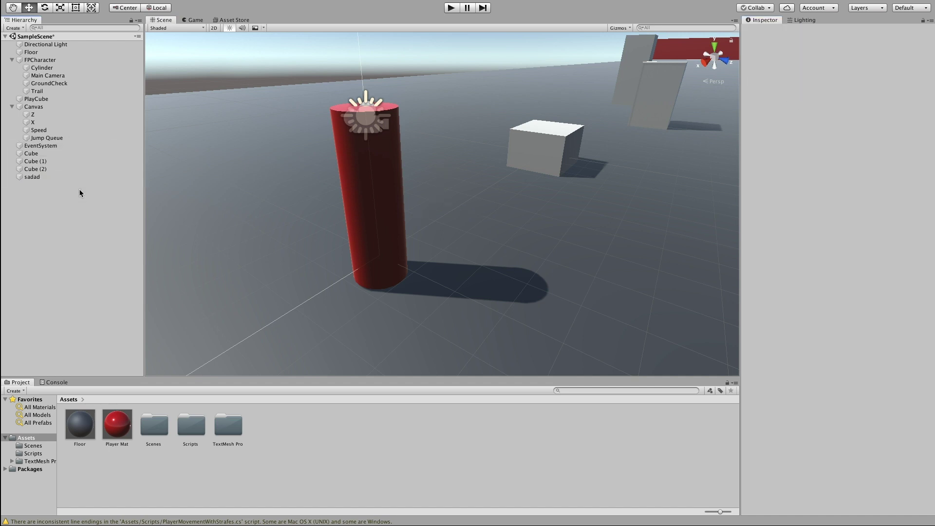
left_click_drag(67, 178, 69, 61)
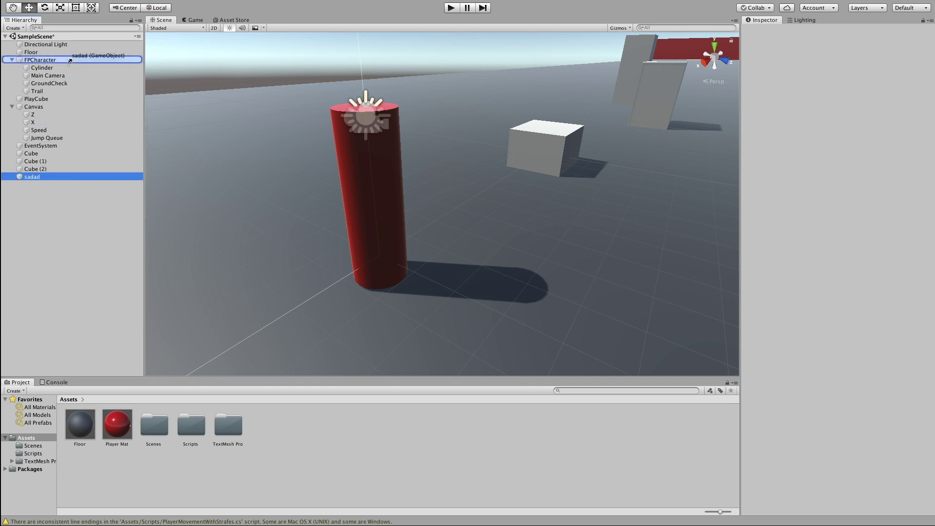
left_click_drag(69, 60, 72, 59)
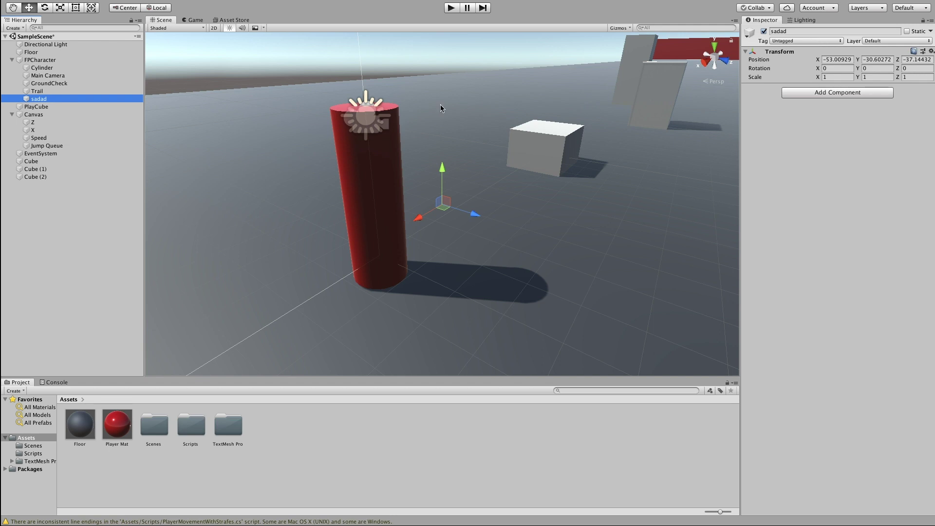
Step: Set the sadad object's position to X 0, Y 0, Z 0
left_click(835, 60)
type("0")
key("Tab")
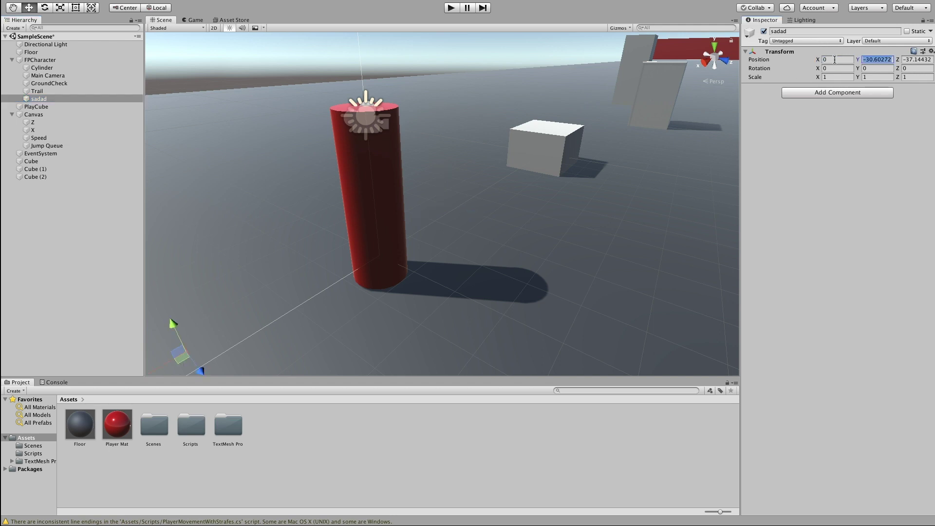
type("0")
key("Tab")
type("0")
Step: Move the sadad object straight down to just below the red cylinder's base, at a Y position of about -2.28
right_click_drag(525, 110, 542, 40)
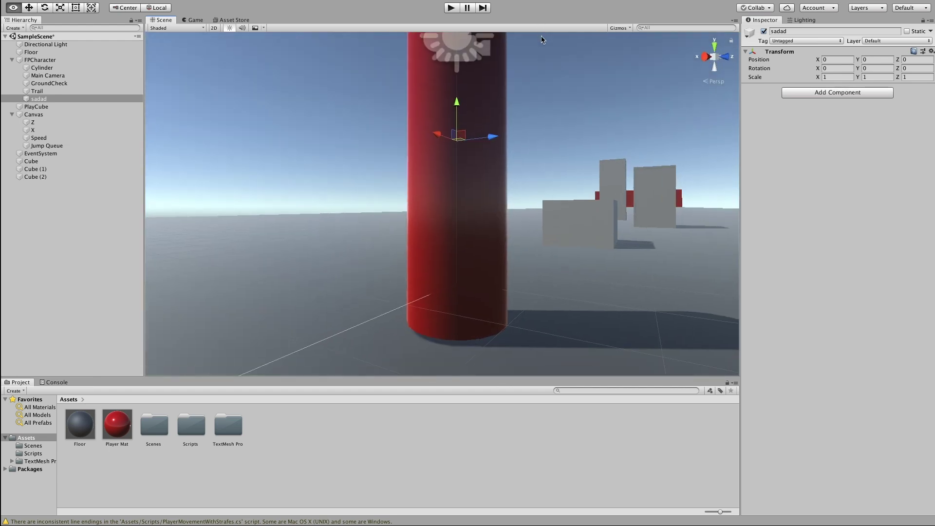
left_click_drag(462, 97, 460, 279)
right_click_drag(462, 273, 417, 298)
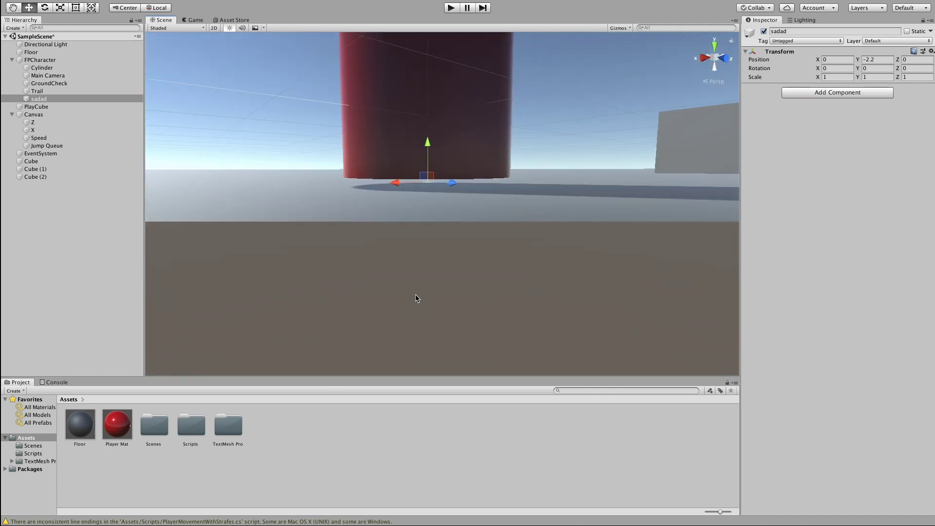
left_click_drag(434, 147, 429, 161)
right_click_drag(429, 161, 443, 138)
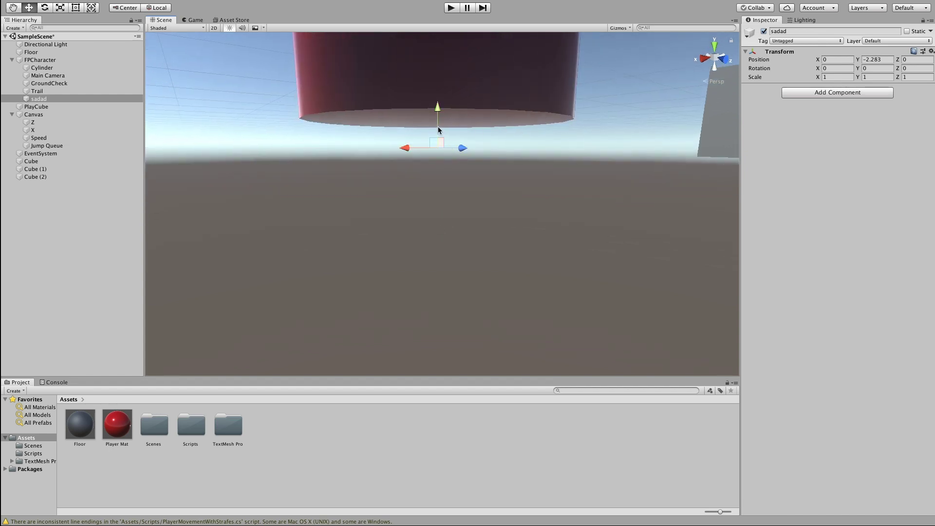
mouse_move(542, 195)
right_mouse_down()
mouse_move(539, 222)
mouse_move(544, 193)
right_mouse_up()
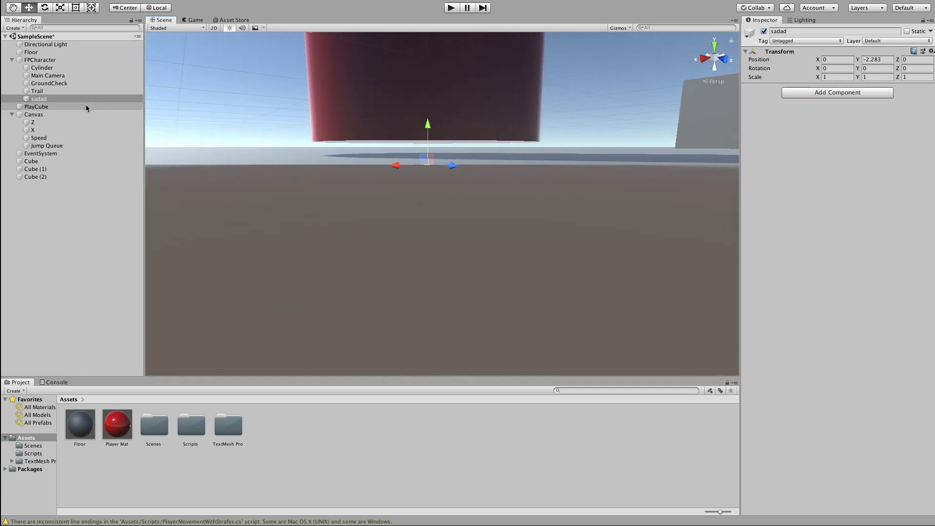
right_click_drag(352, 155, 460, 189)
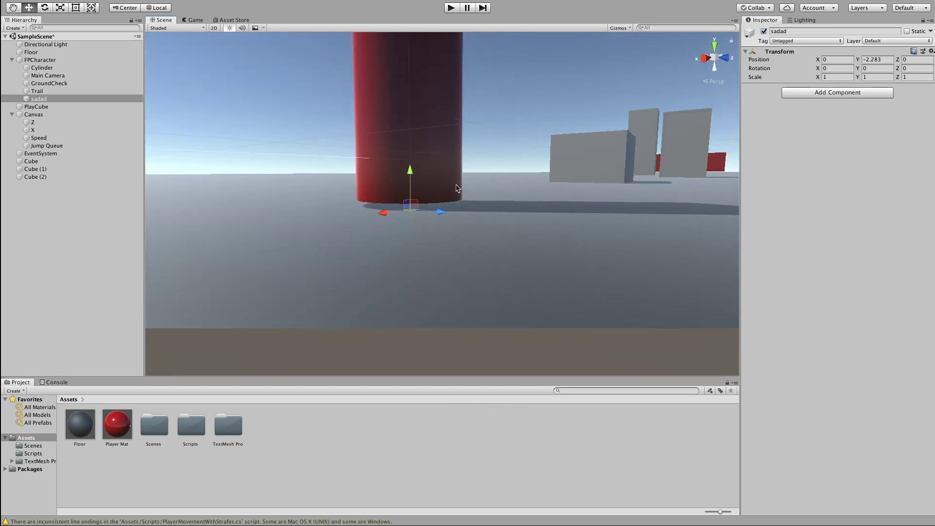
Step: Delete the sadad object from FPCharacter
left_click(95, 84)
left_click(105, 106)
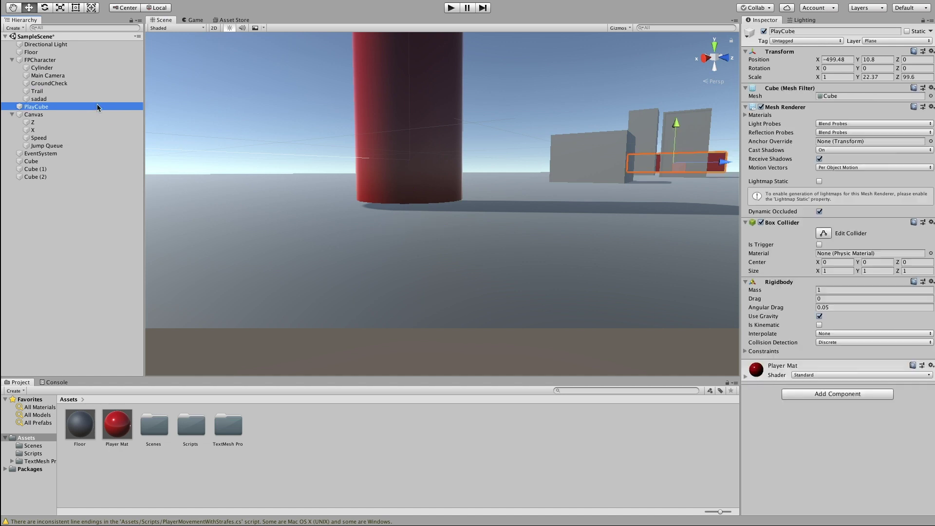
left_click(102, 99)
right_click(101, 98)
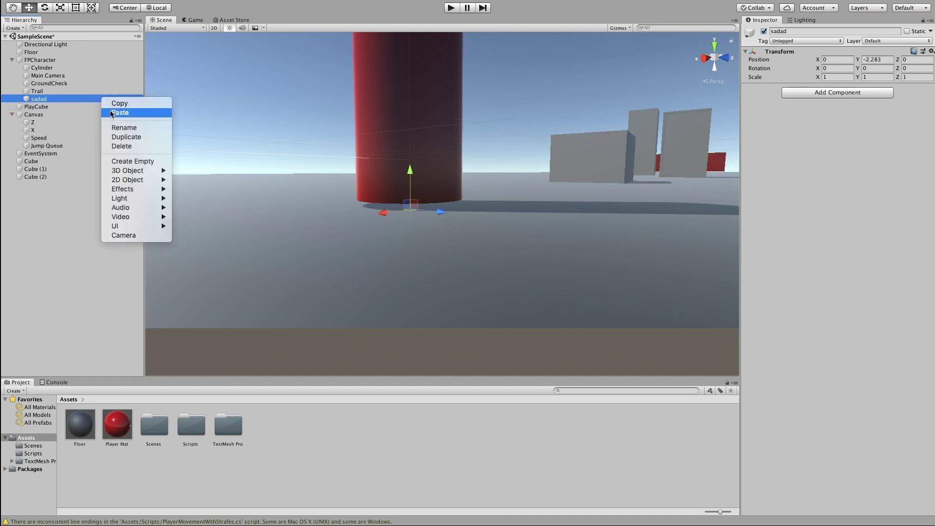
left_click(137, 147)
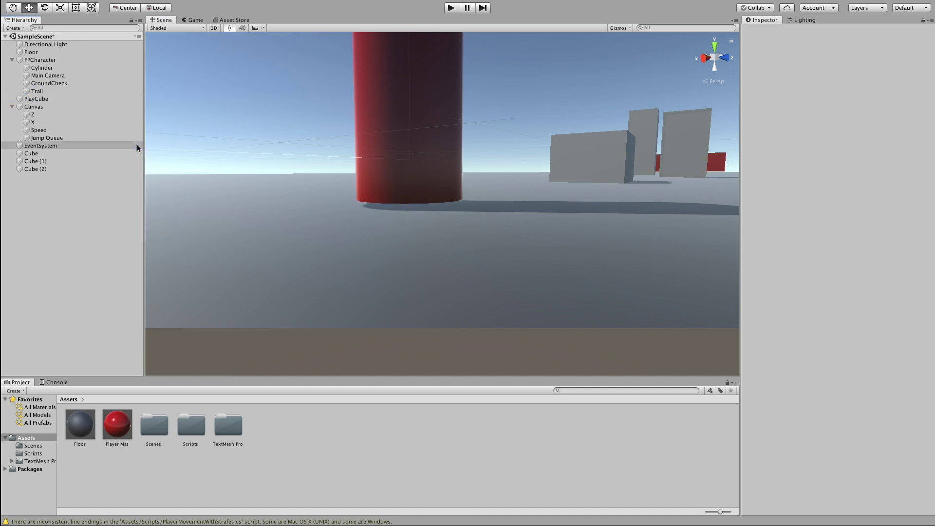
Step: Review FPCharacter's remaining children one by one: Cylinder, Main Camera, GroundCheck and Trail
left_click(42, 68)
left_click_drag(430, 181, 412, 163, "alt")
left_click(106, 74)
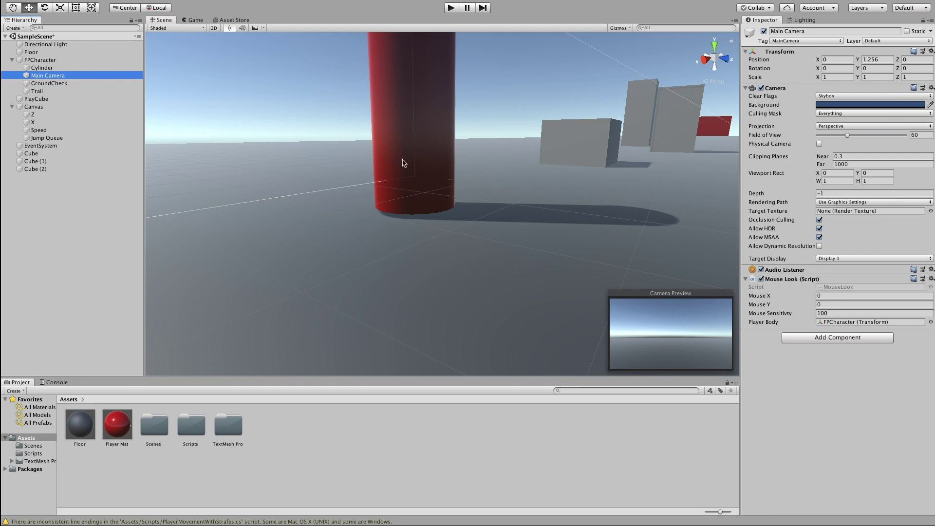
left_click(68, 83)
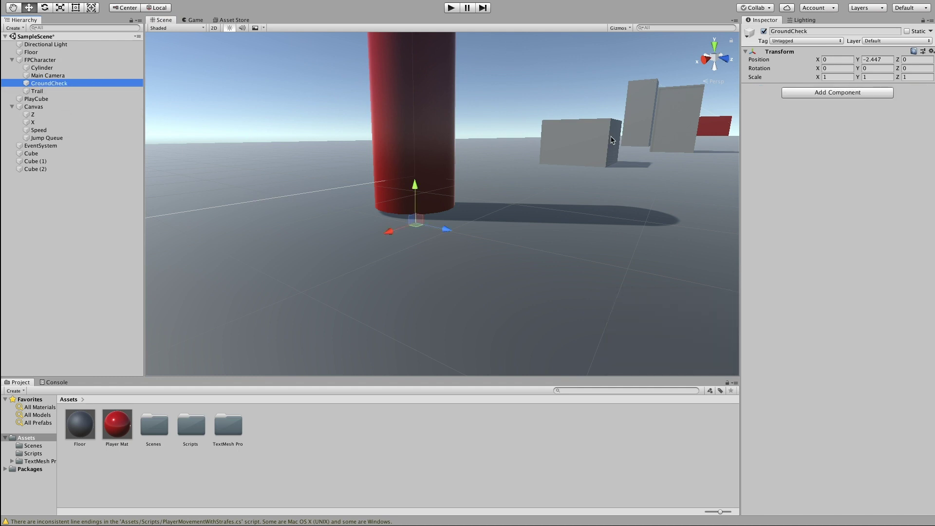
left_click(50, 89)
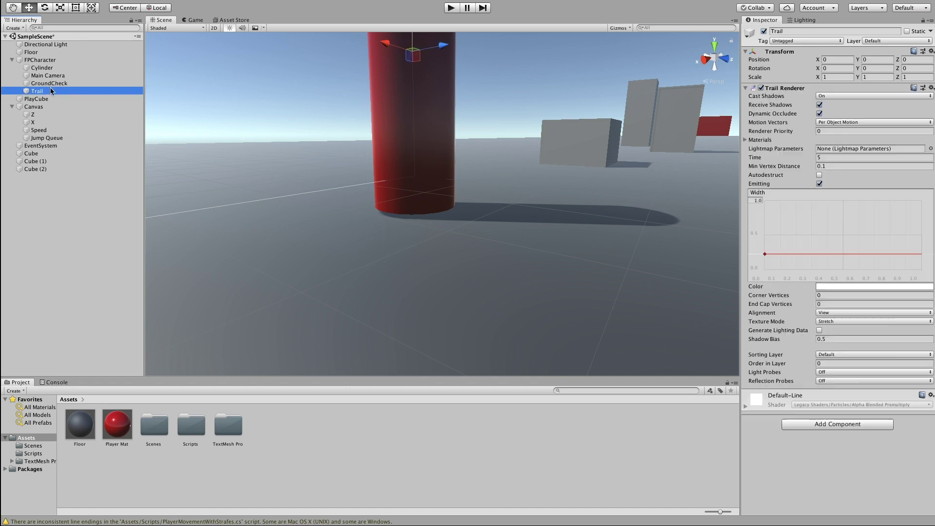
Step: Examine FPCharacter's Character Controller and Player Movement With Strafes components, and view its collider outline around the whole cylinder
left_click(78, 61)
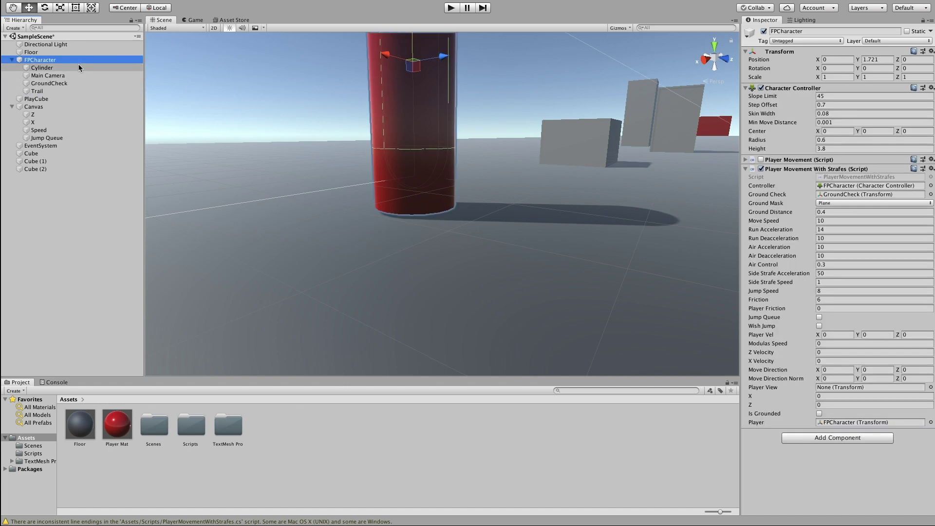
mouse_move(330, 122)
right_mouse_down()
mouse_move(341, 80)
mouse_move(318, 105)
mouse_move(326, 57)
mouse_move(329, 140)
mouse_move(338, 104)
mouse_move(331, 47)
mouse_move(318, 133)
right_mouse_up()
key("w")
key("s")
key("w")
key("s")
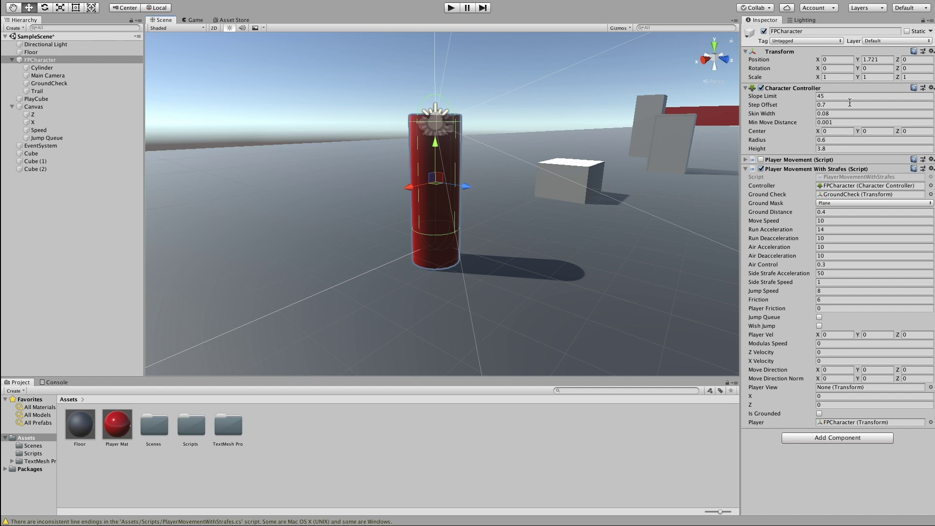
mouse_move(494, 136)
left_mouse_down("alt")
mouse_move(507, 138)
mouse_move(507, 149)
left_mouse_up("alt")
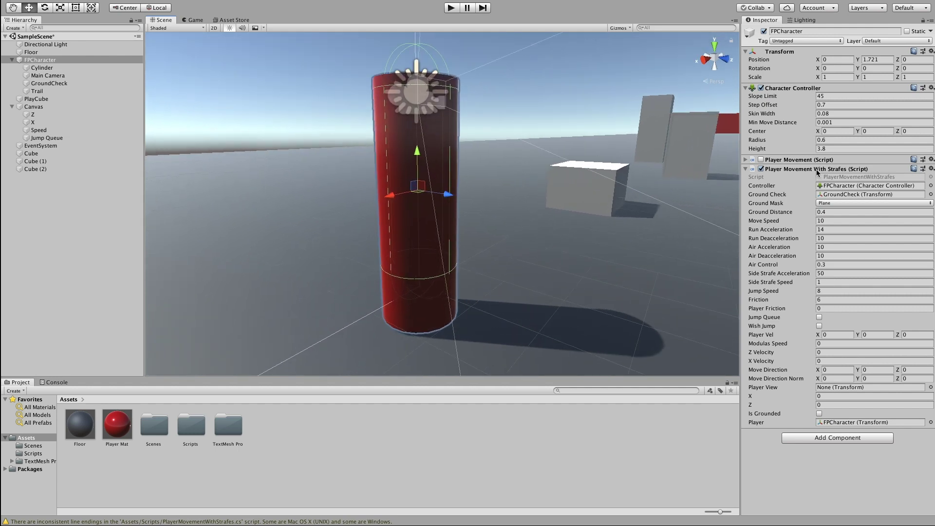
Step: In Player Movement With Strafes, assign FPCharacter's Character Controller as Controller, GroundCheck as Ground Check and FPCharacter as Player
left_click_drag(793, 89, 838, 189)
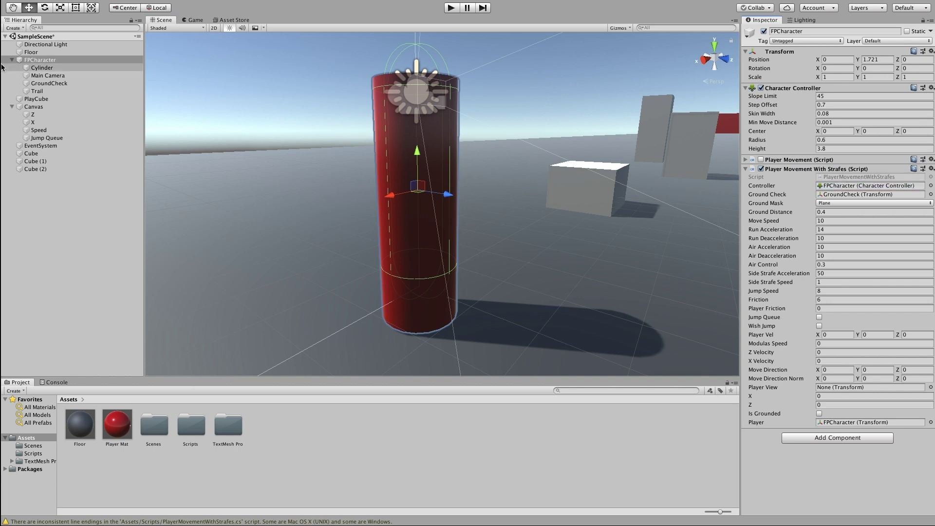
left_click_drag(49, 83, 848, 195)
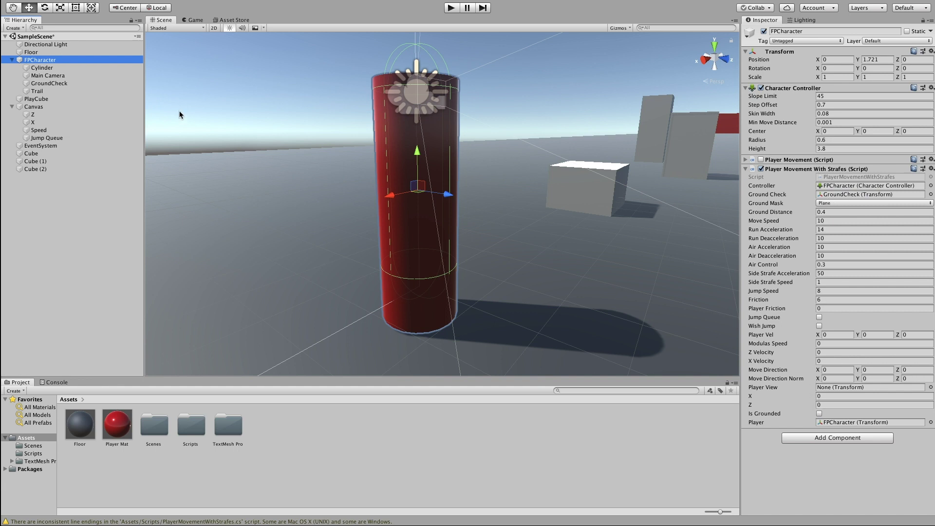
left_click_drag(56, 59, 849, 428)
Step: Select the floor and the three grey cubes, and add a new layer named Ground as User Layer 11
left_click_drag(608, 204, 651, 205, "alt")
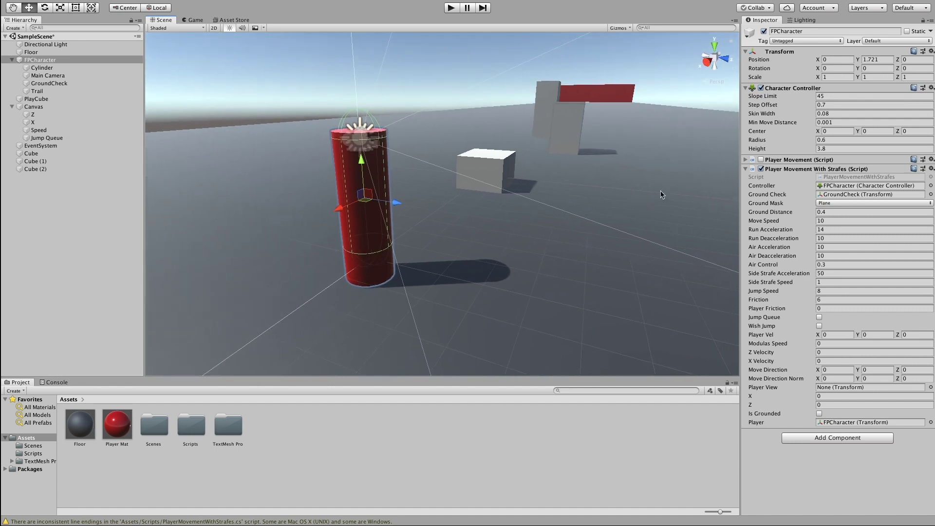
left_click(661, 194)
left_click(509, 170, "shift")
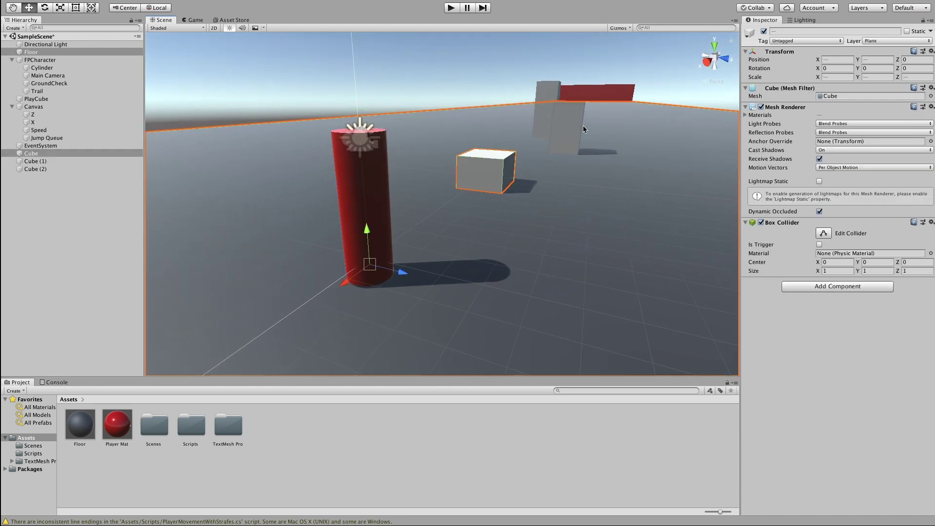
left_click(568, 127, "shift")
left_click(545, 100, "shift")
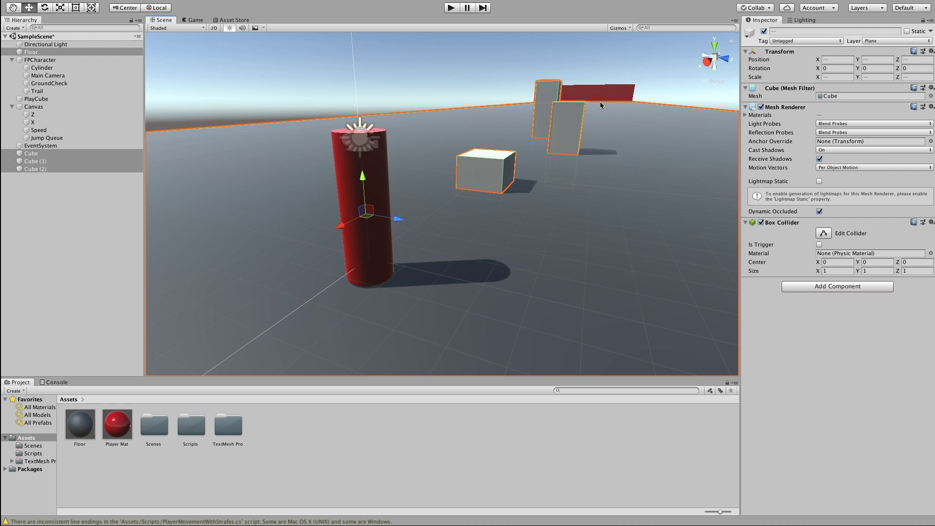
left_click(871, 42)
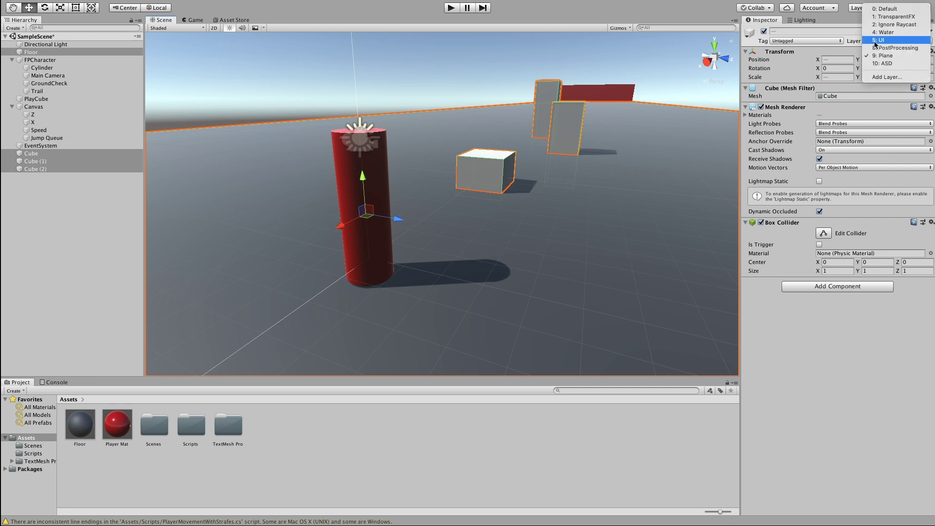
left_click(875, 78)
left_click(831, 178)
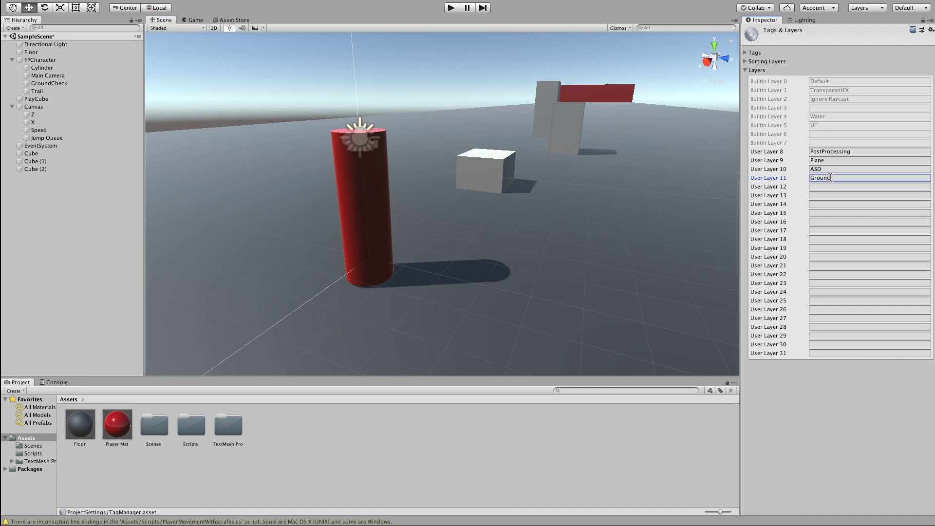
Step: Add the Ground layer to the Ground Mask of FPCharacter's Player Movement With Strafes script
left_click(84, 43)
left_click(79, 58)
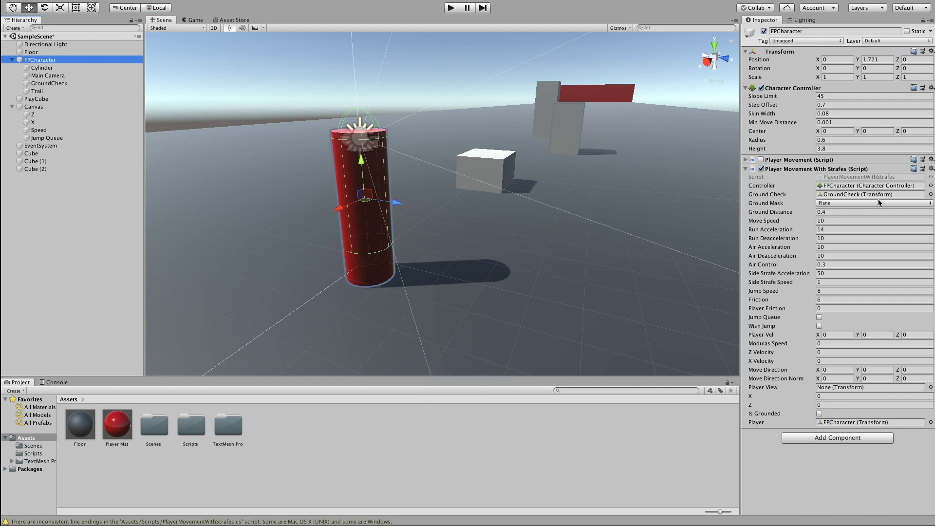
left_click(857, 205)
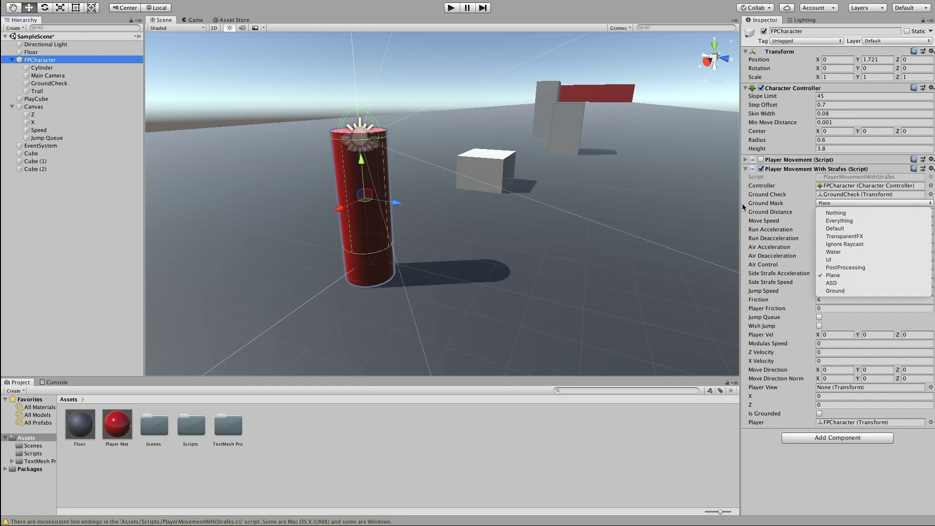
left_click(838, 290)
Step: Assign the floor and the three grey cubes together to layer 11: Ground
left_click(478, 165)
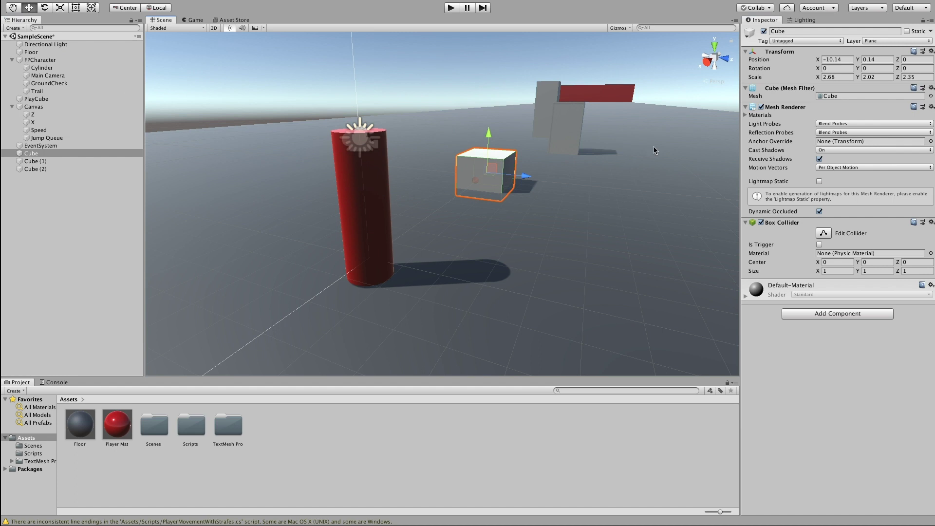
left_click(624, 181)
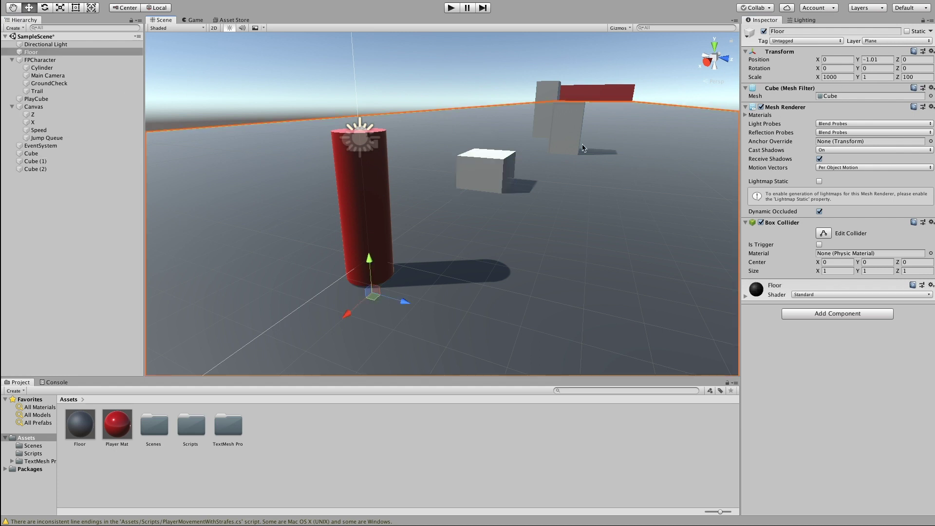
left_click(502, 171, "shift")
left_click(565, 132, "shift")
left_click(544, 108, "shift")
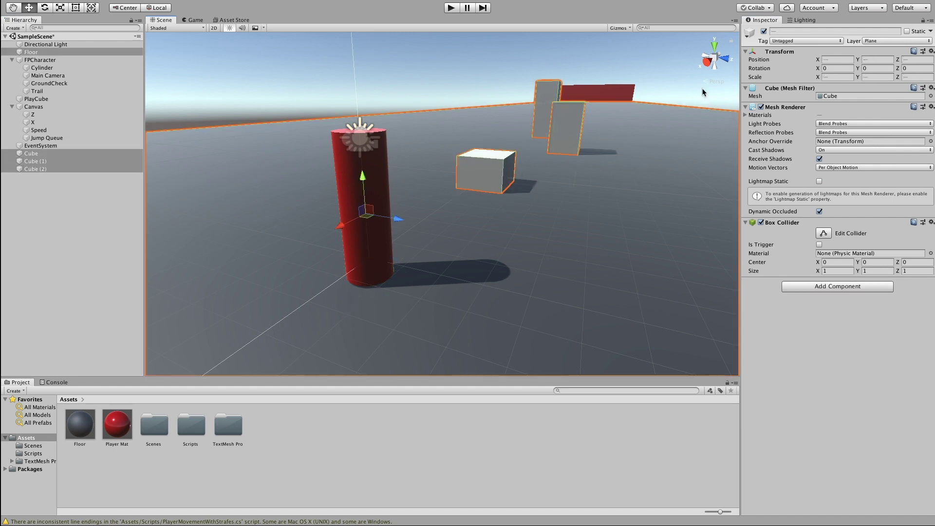
left_click(881, 42)
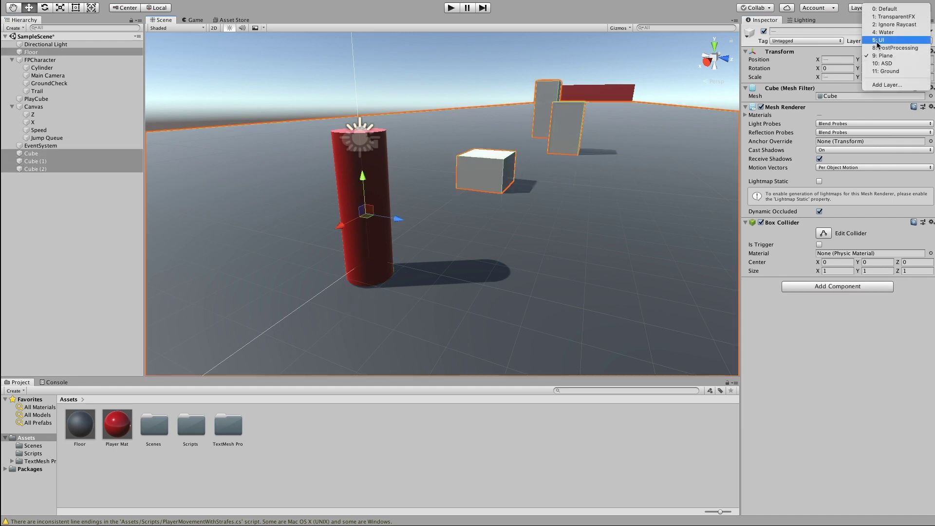
left_click(888, 71)
left_click(674, 91)
Step: Run the scene and test the first-person character by moving, jumping and air-strafing both ways around the grey cubes
key("s")
right_click_drag(546, 118, 525, 127)
left_click(452, 11)
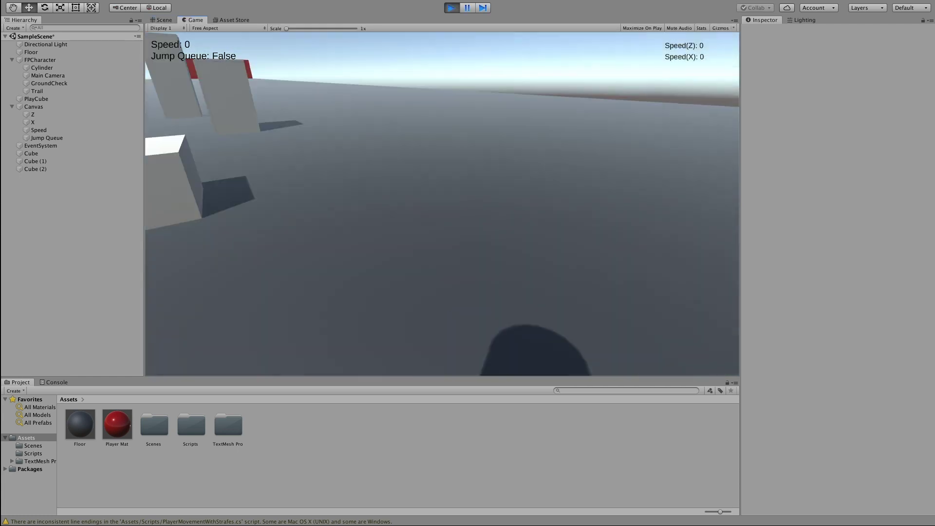
key("w")
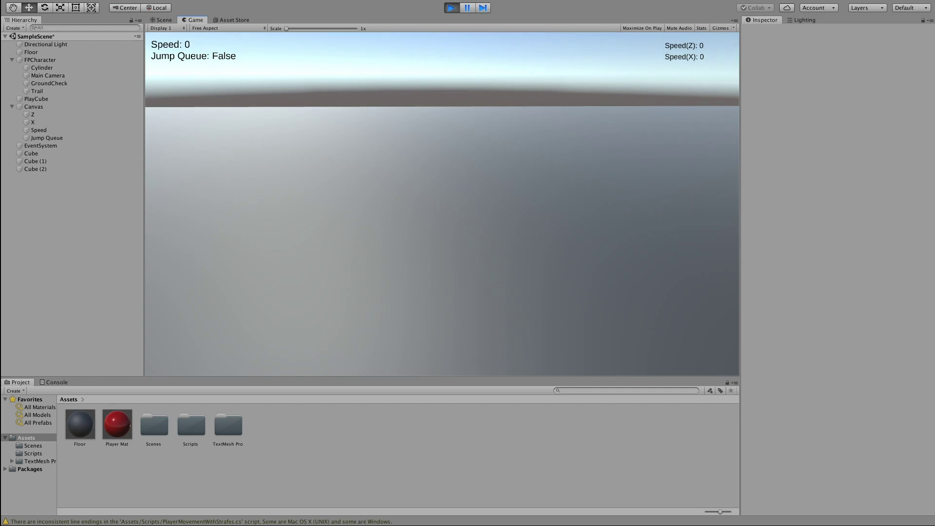
key("s")
key("space")
key("d")
key("space")
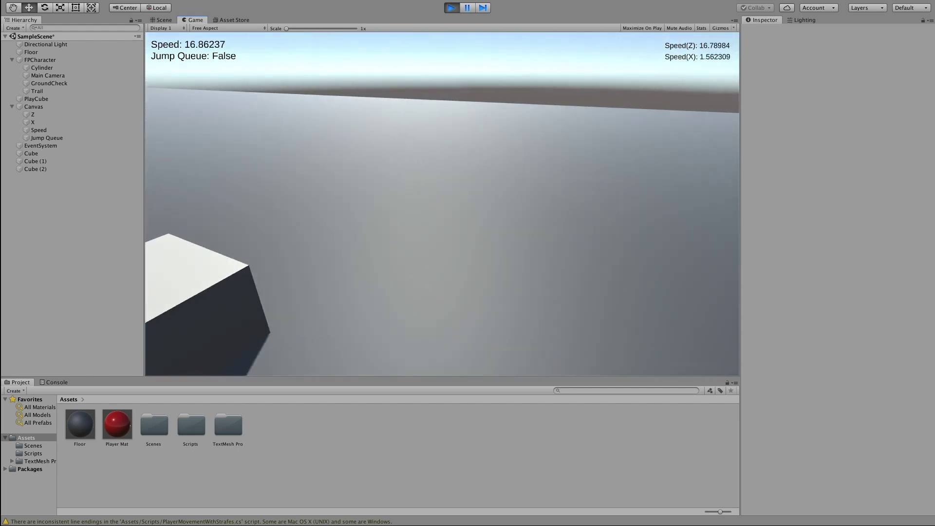
key("a")
key("d")
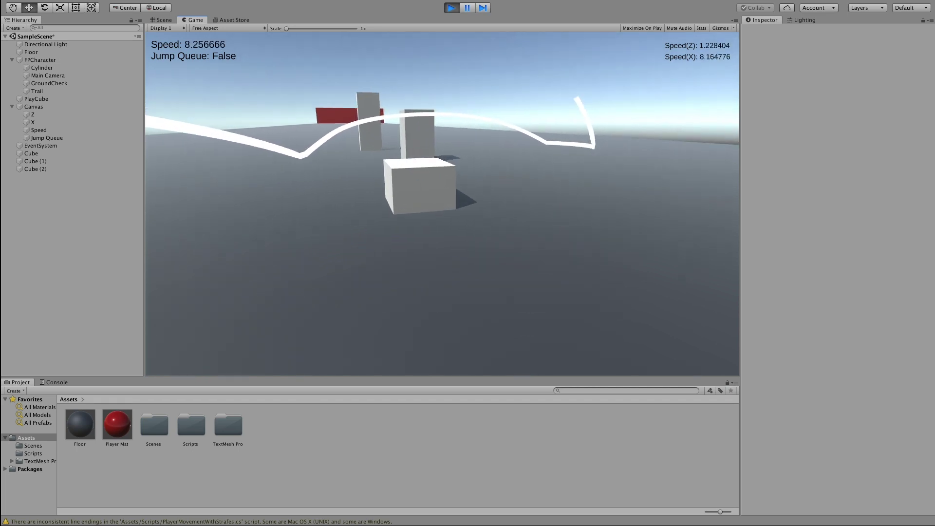
key("space")
key("a")
key("space")
key("d")
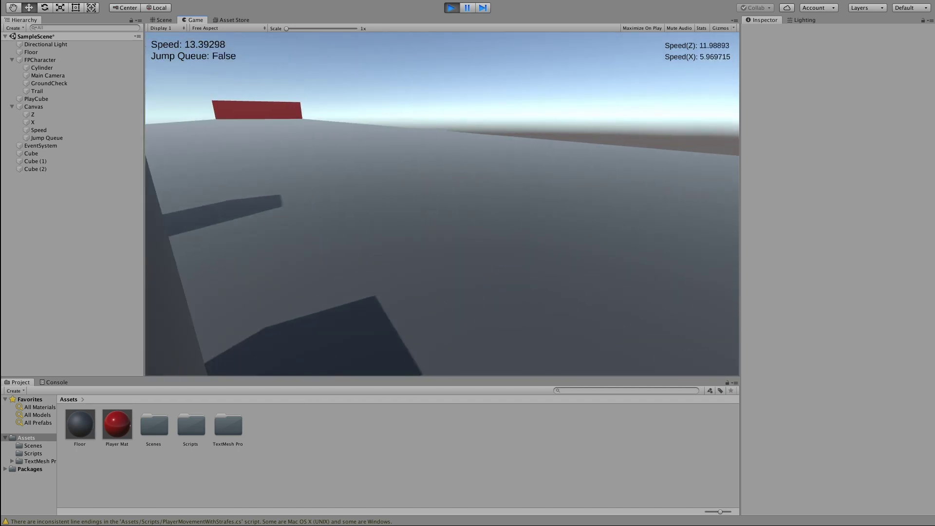